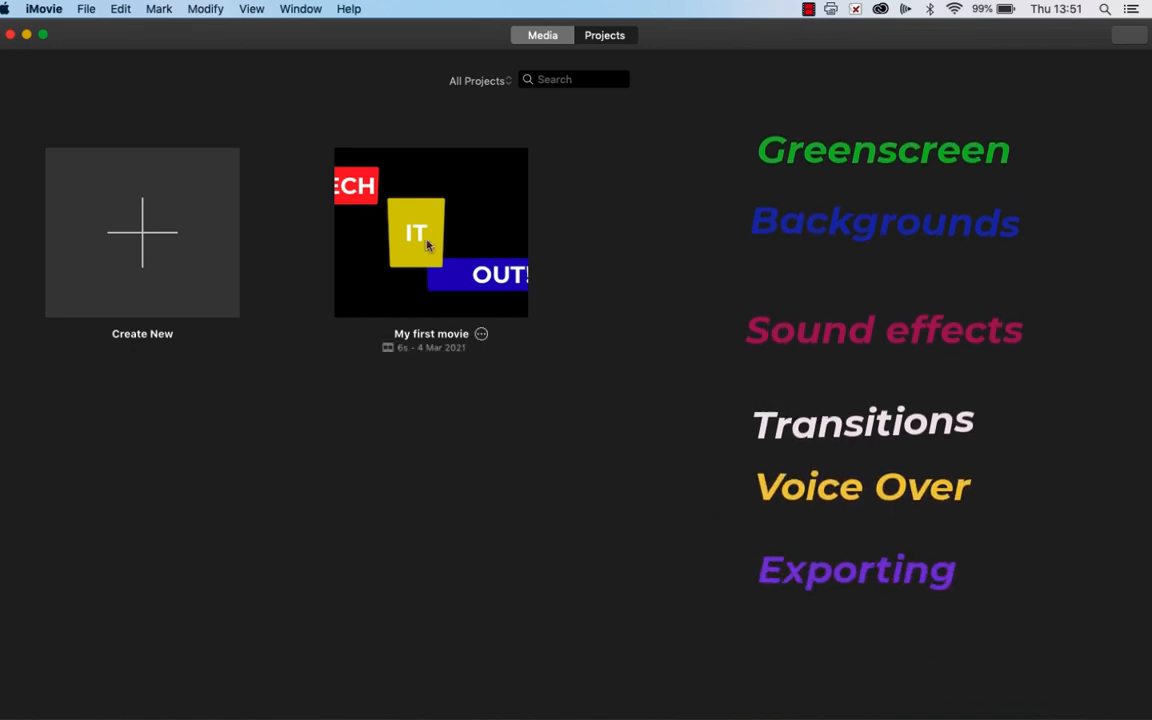
Step: Open the project My first movie and append the green-screen photo to the end of the timeline
double_click(430, 248)
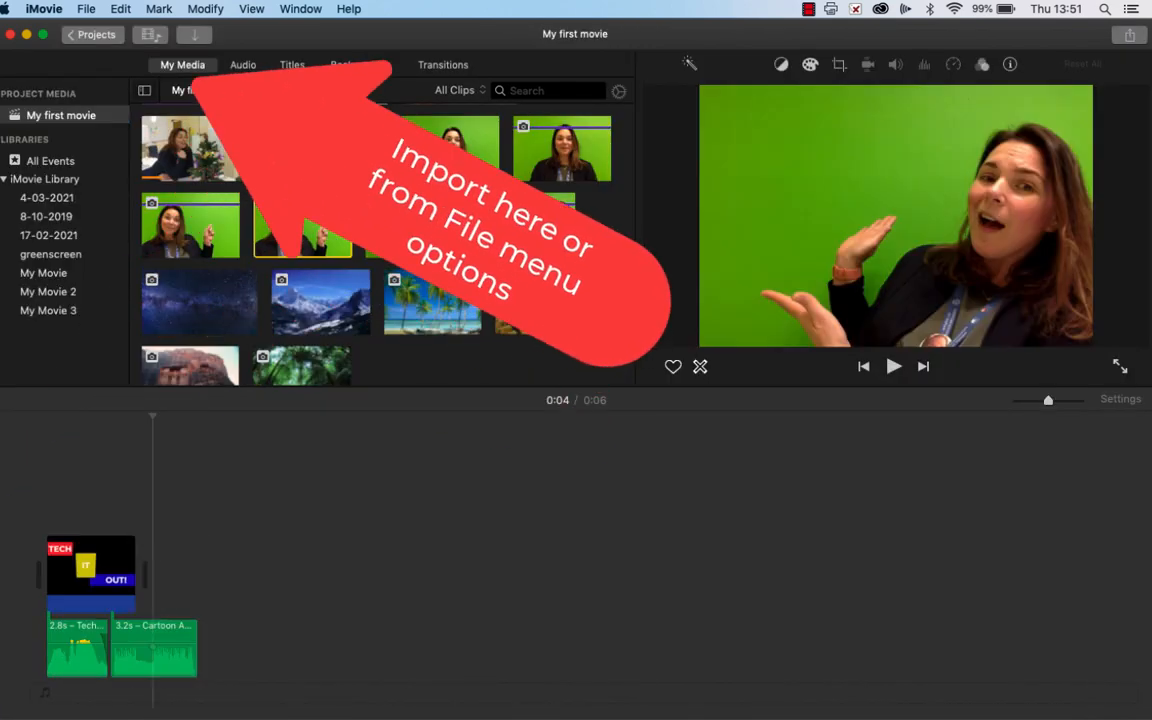
left_click(341, 247)
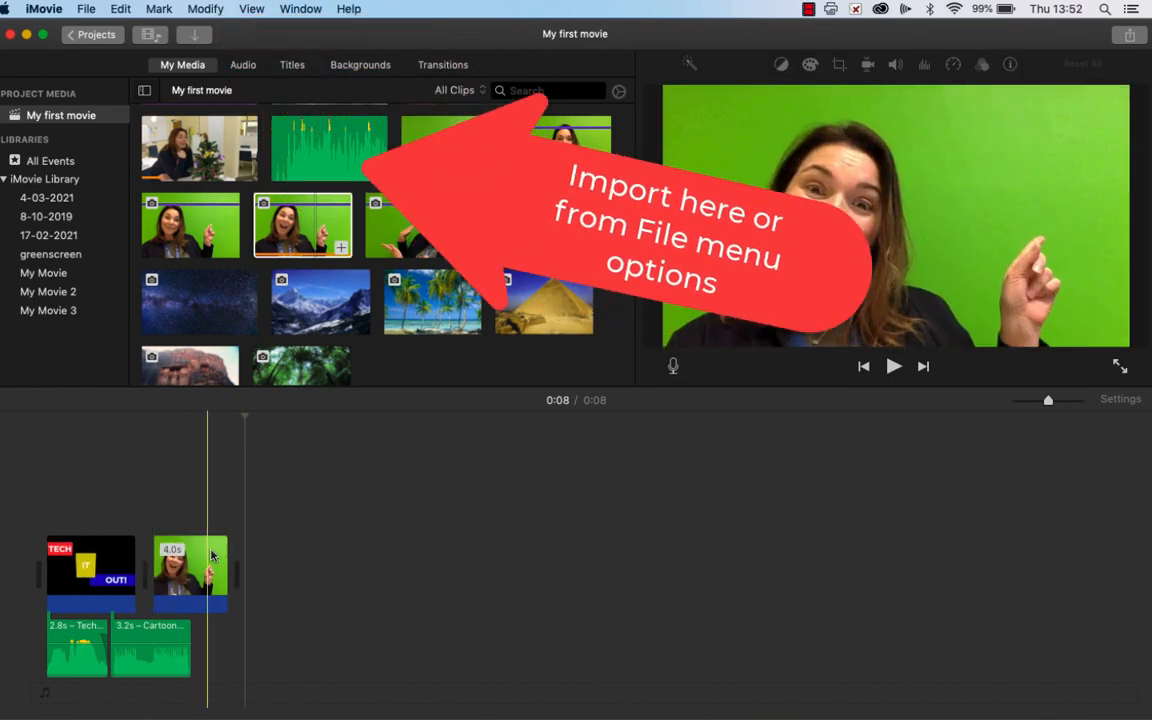
Step: Set the crop style of the newly added green-screen photo clip to Fit
left_click(190, 575)
left_click(840, 66)
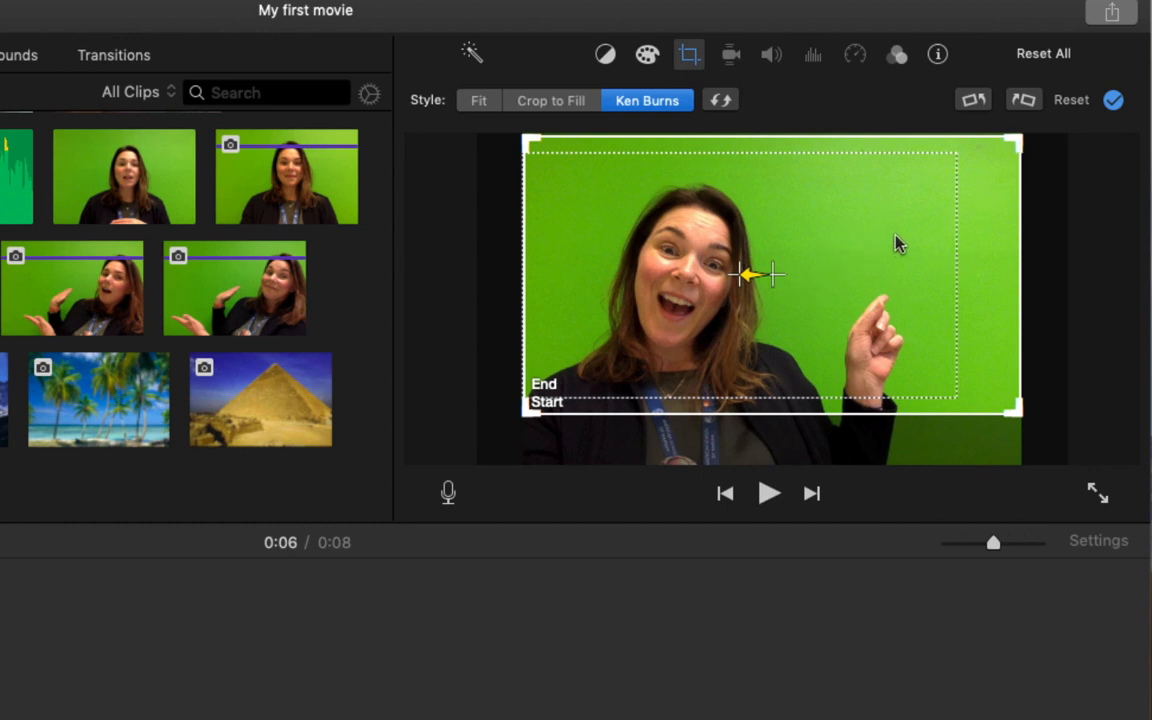
left_click(479, 100)
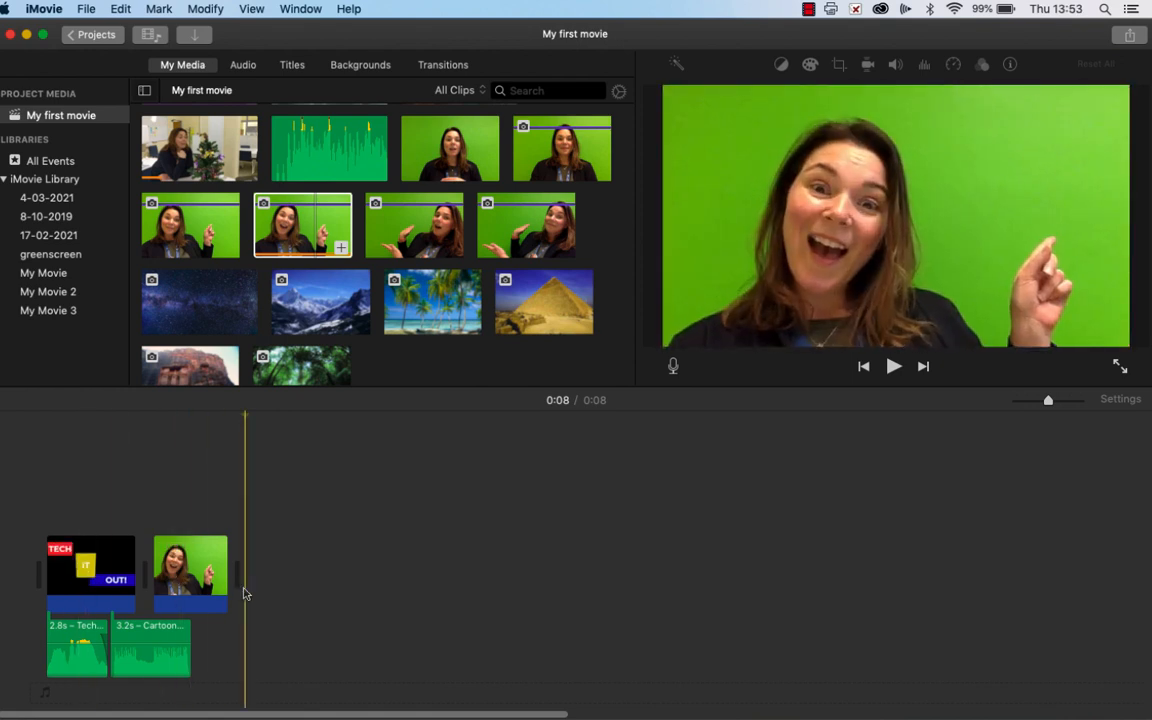
Step: Append the starry night-sky photo to the end of the timeline
left_click(213, 318)
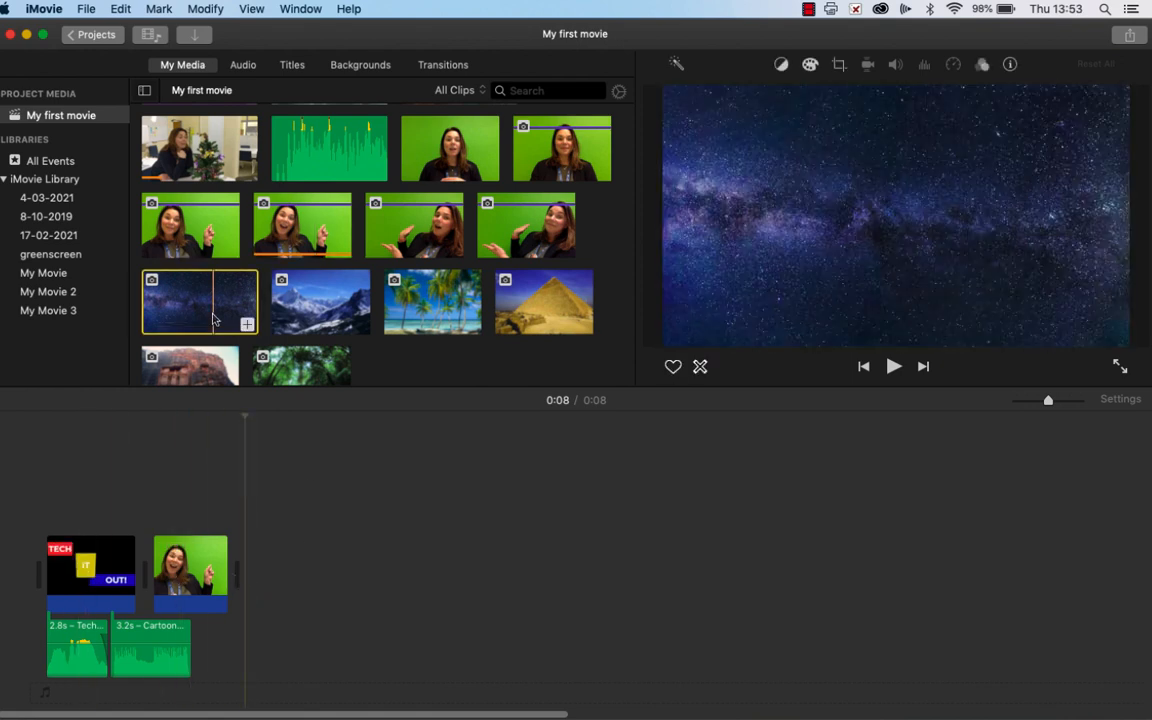
left_click_drag(208, 314, 467, 587)
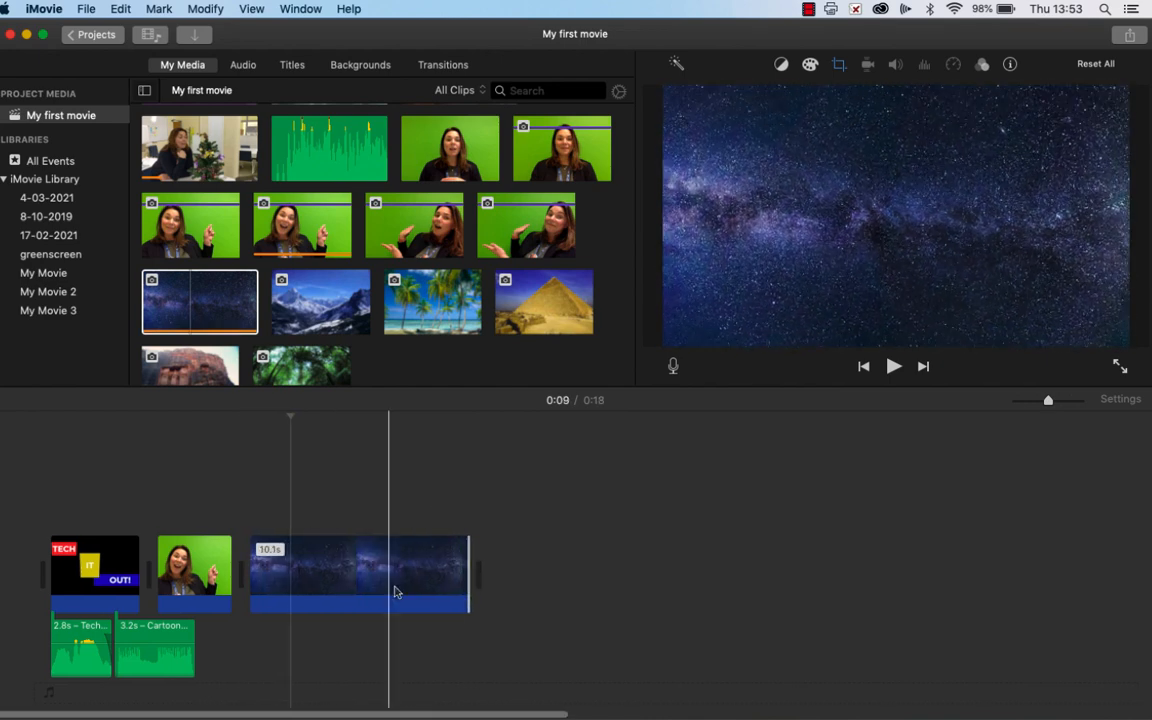
Step: Add the 48.1s green-screen video and move it above the starry-sky clip as an overlay
left_click(452, 150)
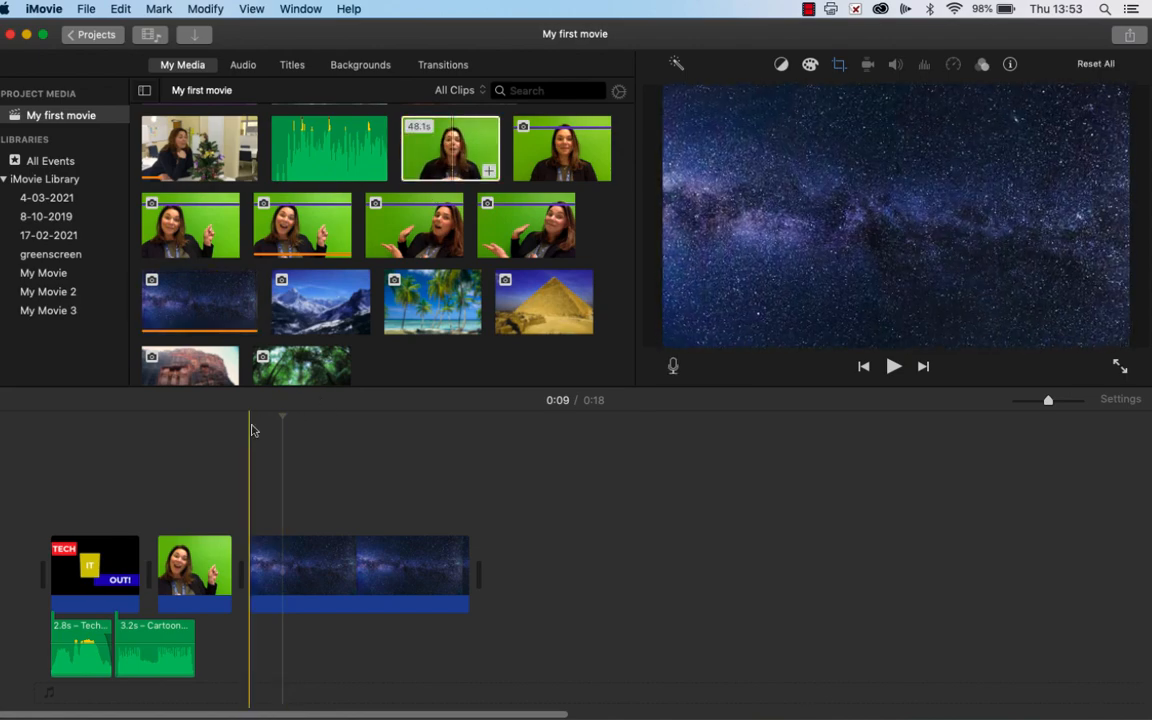
left_click_drag(452, 150, 355, 602)
left_click_drag(1050, 401, 1037, 402)
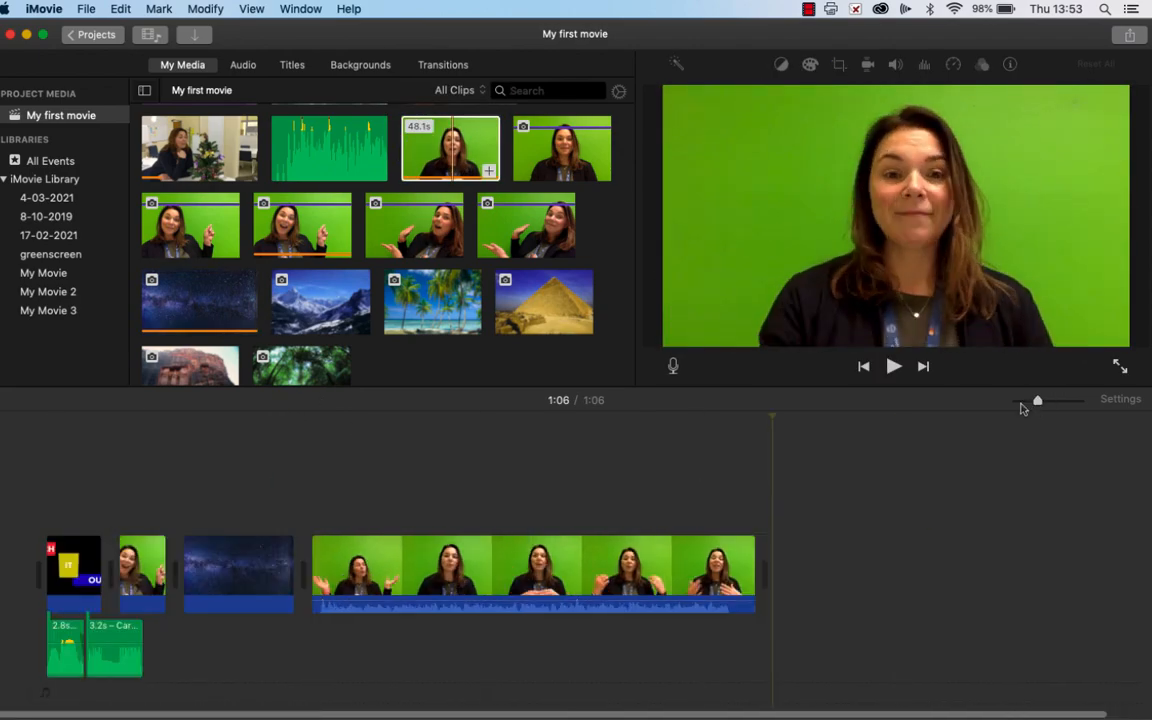
left_click_drag(353, 570, 224, 499)
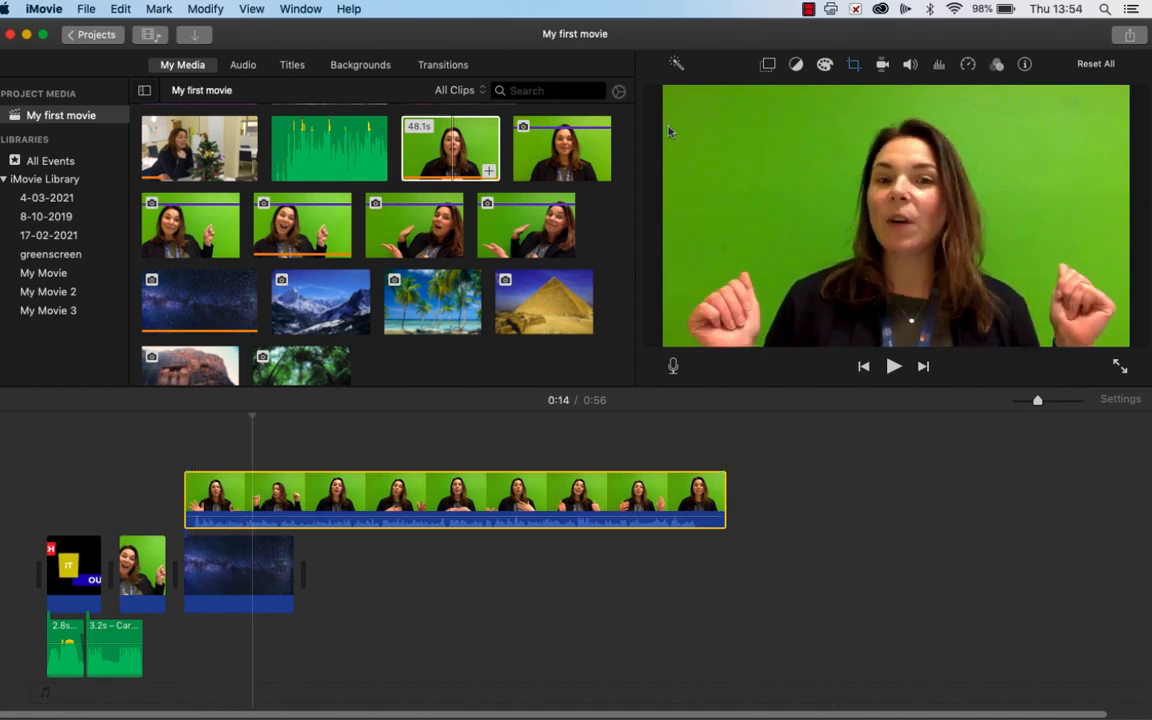
Step: Set the overlay video's overlay mode to Green/Blue Screen
left_click(238, 567)
left_click(324, 499)
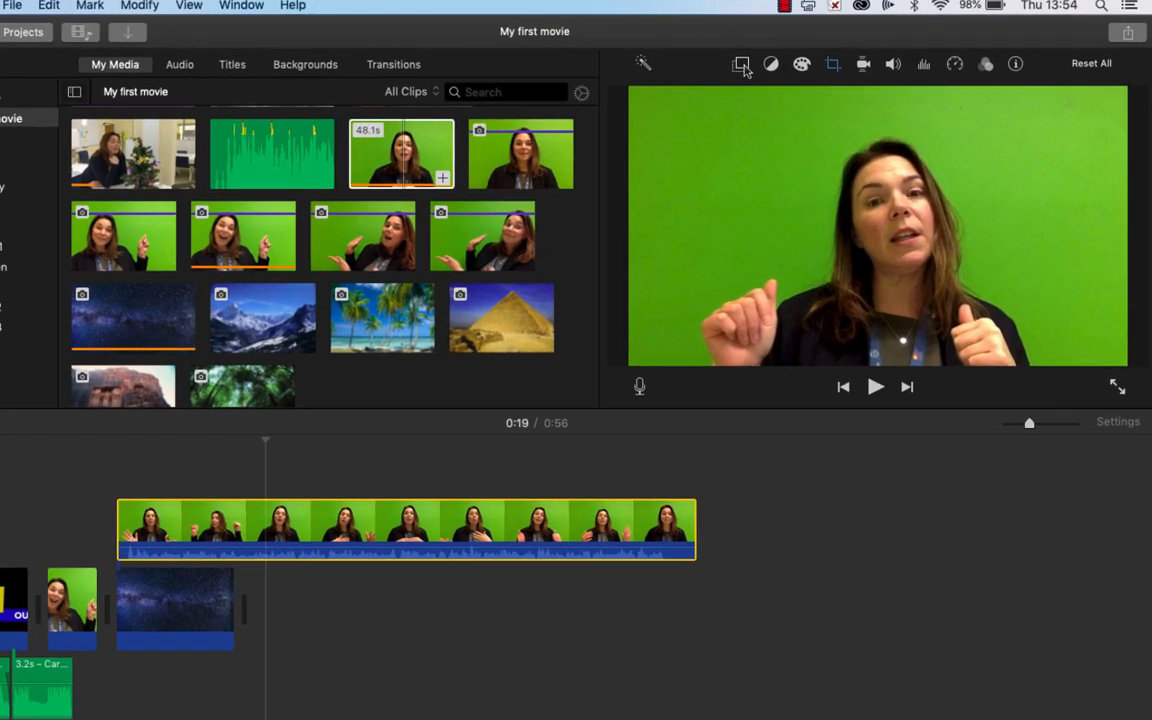
left_click(768, 64)
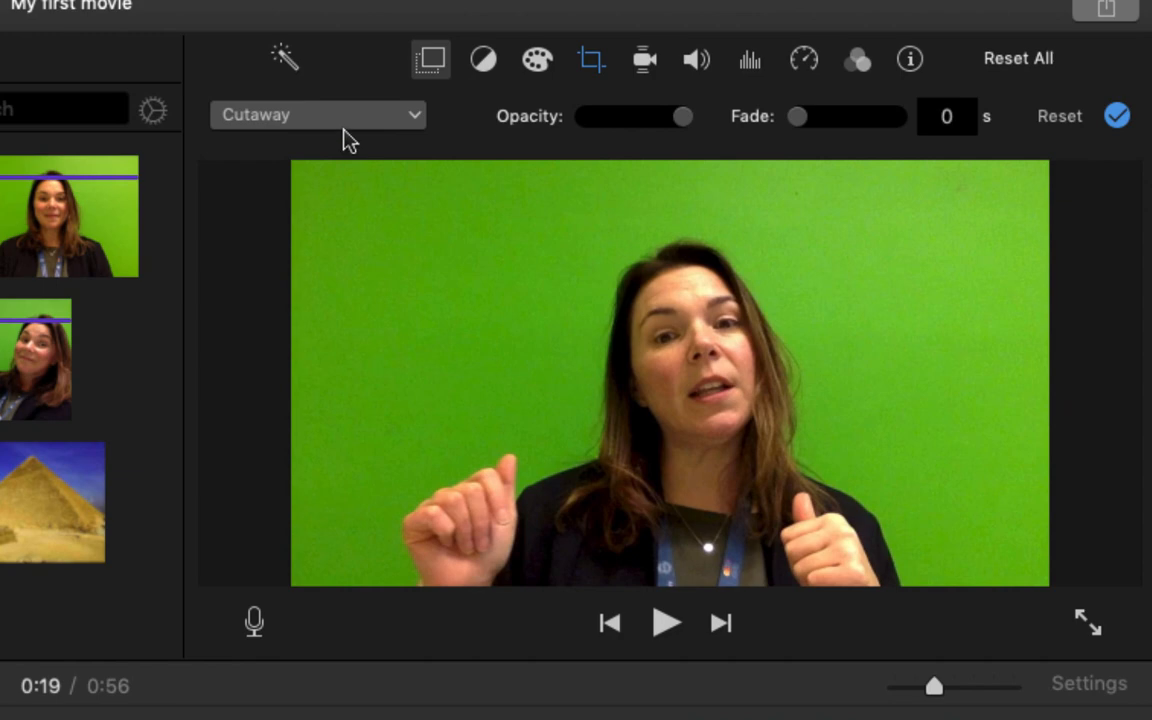
left_click(344, 126)
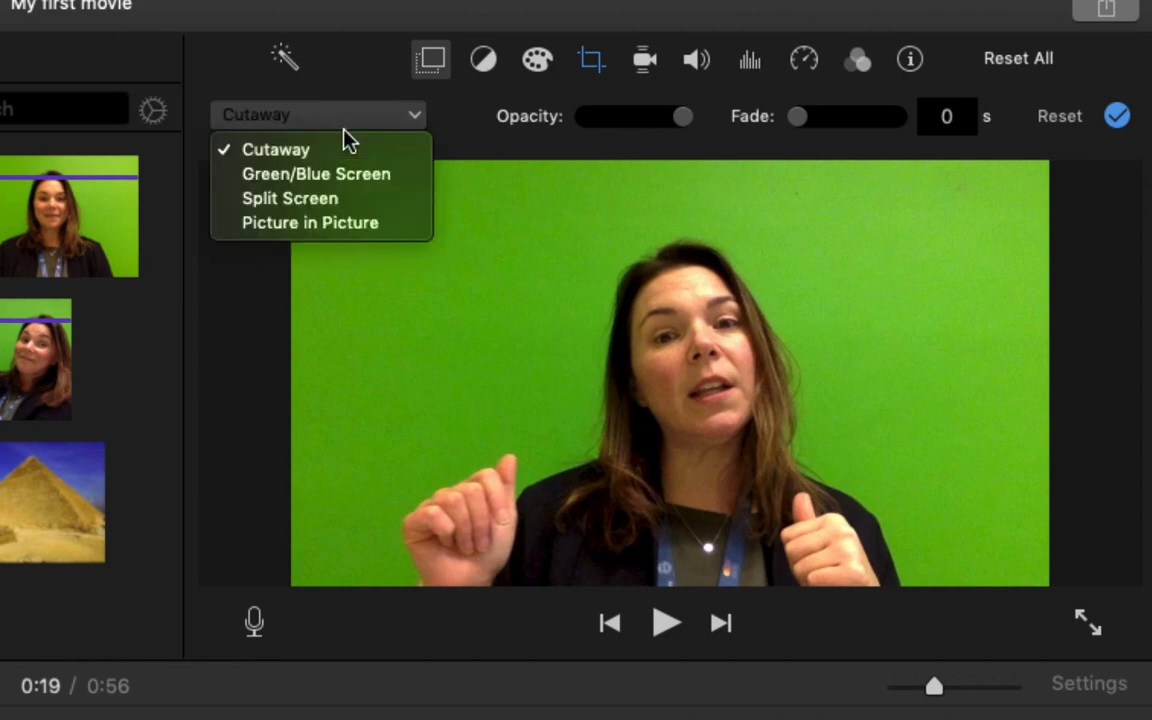
left_click(357, 180)
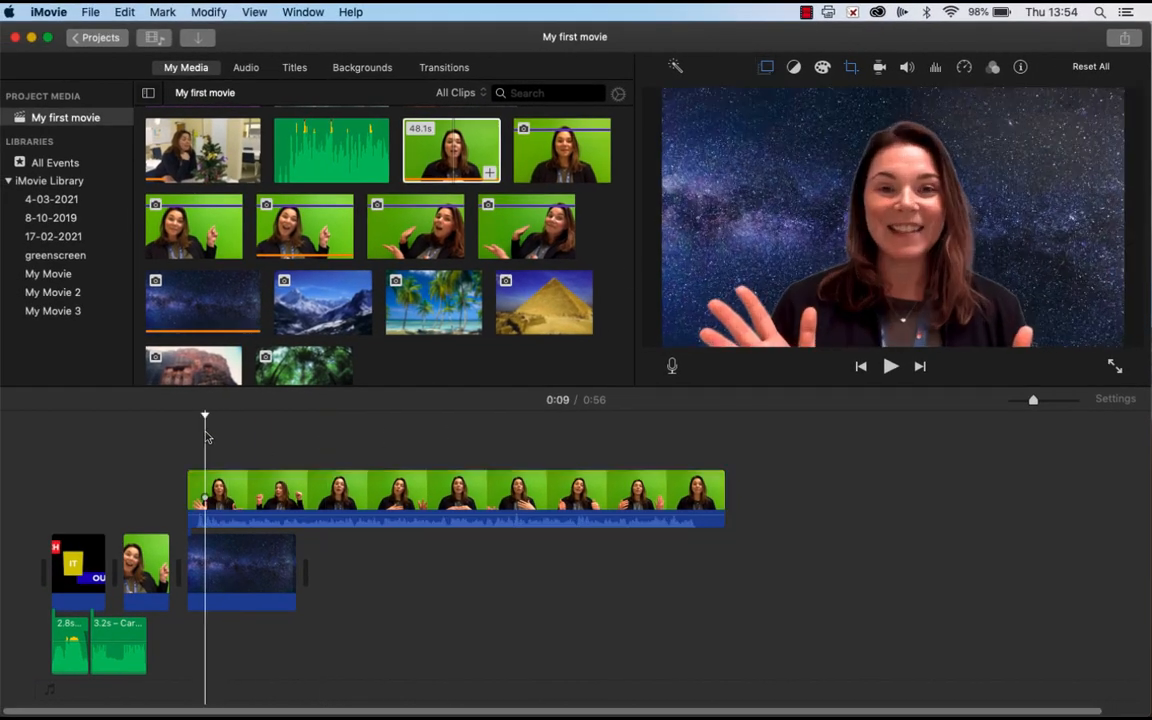
Step: Lengthen the starry-sky background clip by extending its end edge
left_click(281, 575)
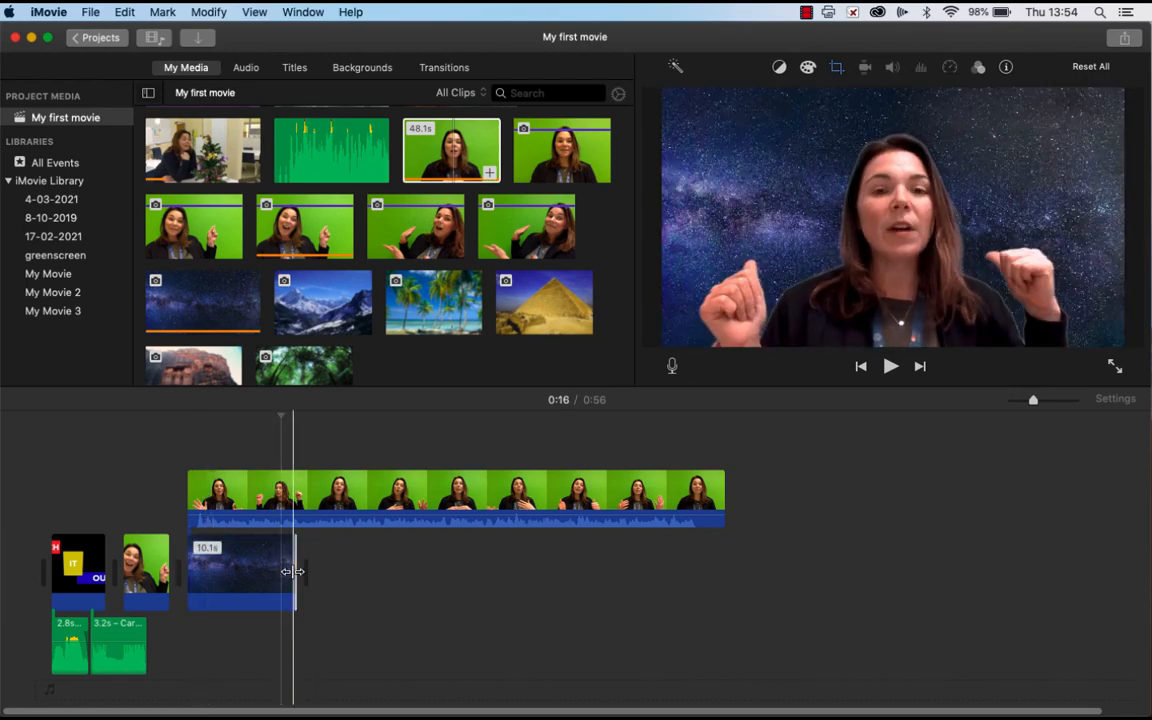
left_click_drag(294, 572, 563, 568)
Step: Append the snowy mountain and palm beach photos after the starry-sky clip and play back the result
left_click(334, 303)
left_click(361, 325)
left_click(433, 302)
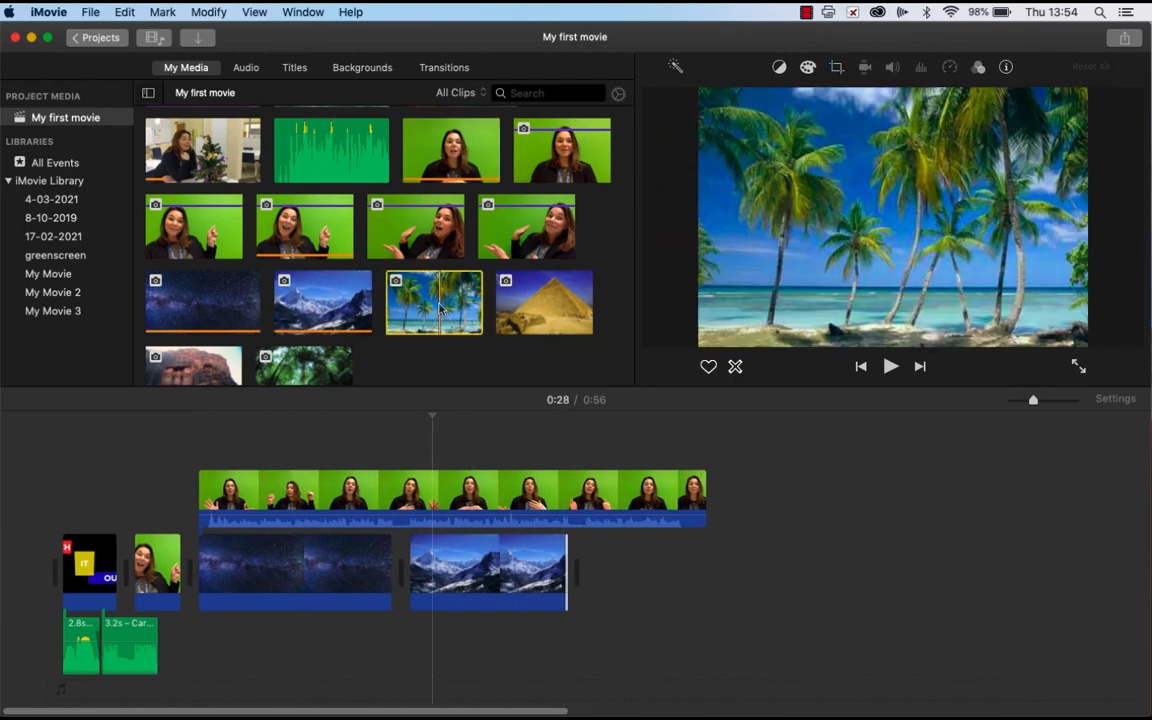
left_click_drag(433, 302, 722, 571)
left_click(890, 367)
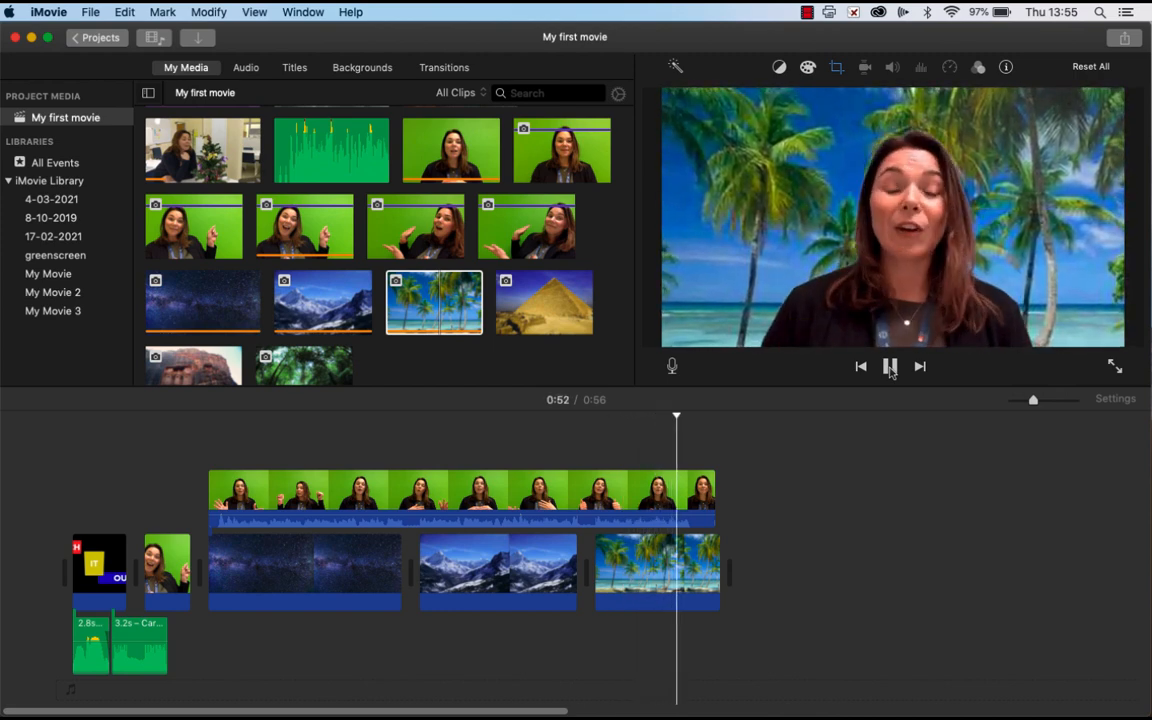
Step: Add the red Curtain background at the end and place a green-screen clip above it
left_click_drag(53, 280, 905, 580)
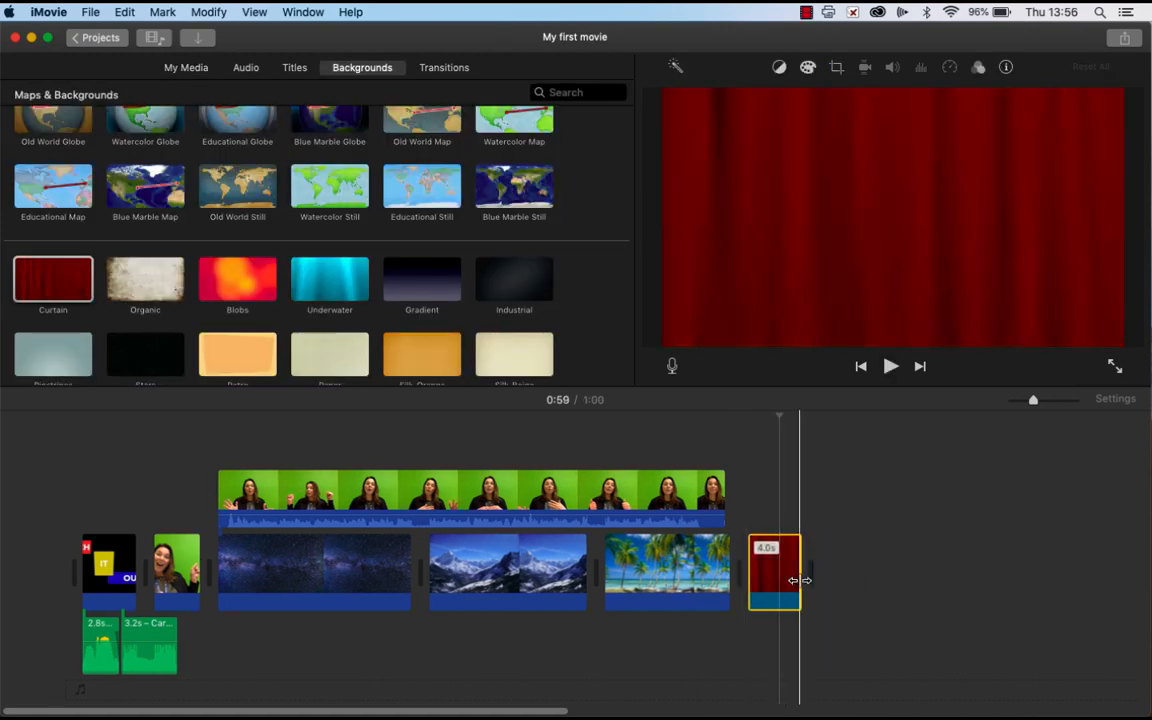
left_click(186, 67)
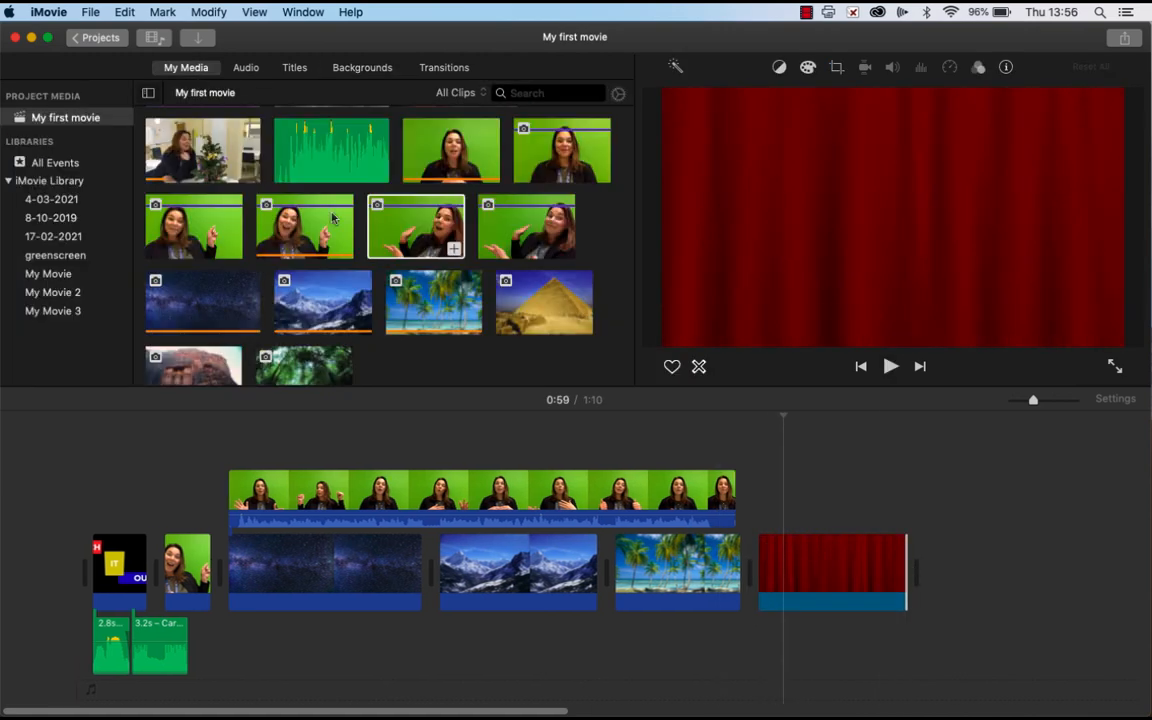
left_click_drag(233, 251, 858, 496)
Step: Set the overlay above the curtain to Green/Blue Screen mode
left_click(766, 67)
left_click(705, 96)
left_click(707, 123)
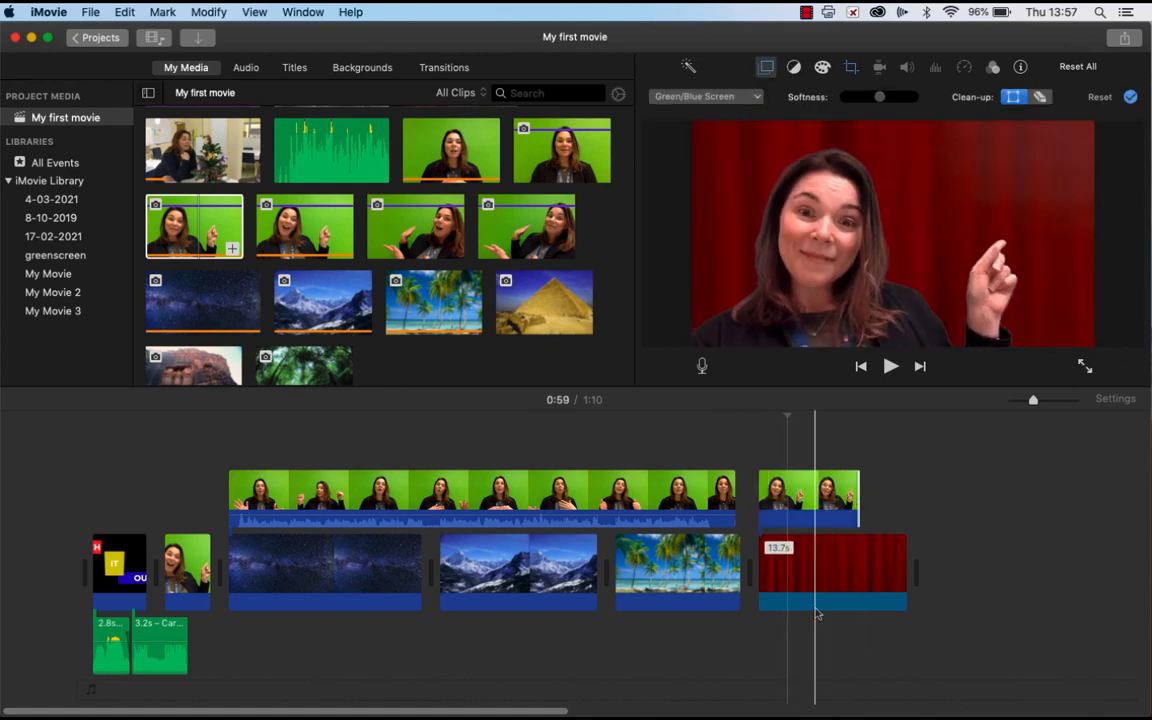
left_click(851, 67)
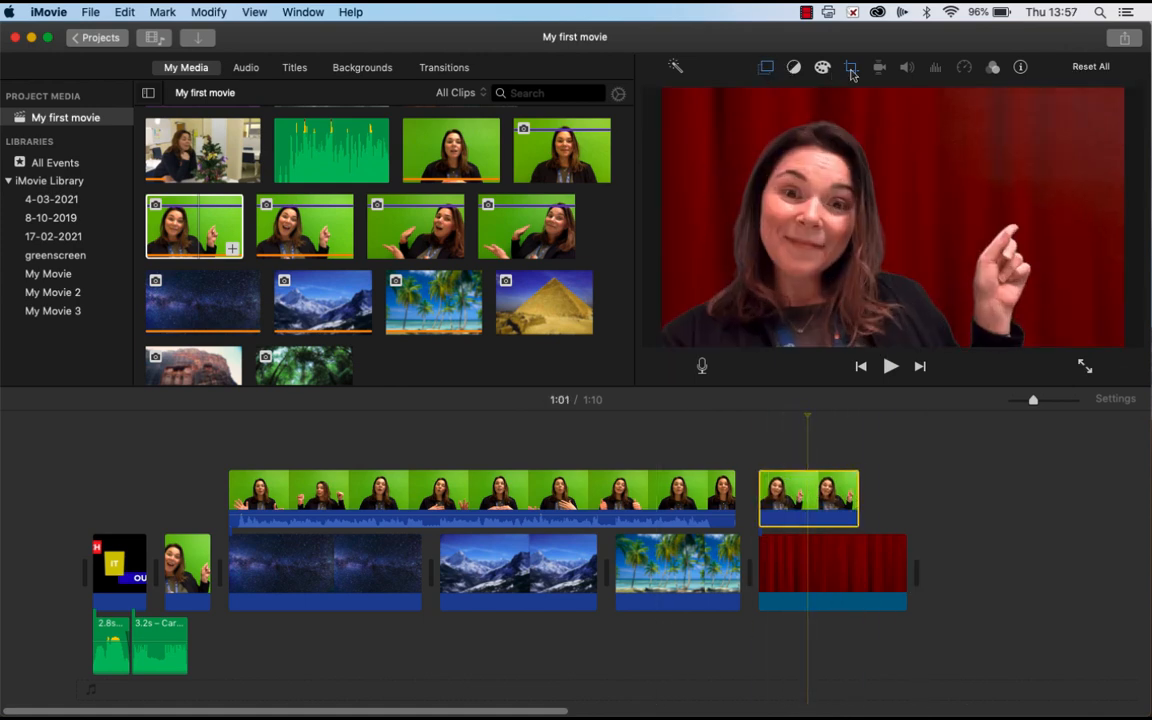
Step: Add a Focus title at the end of the timeline with the text "We are here"
left_click(294, 67)
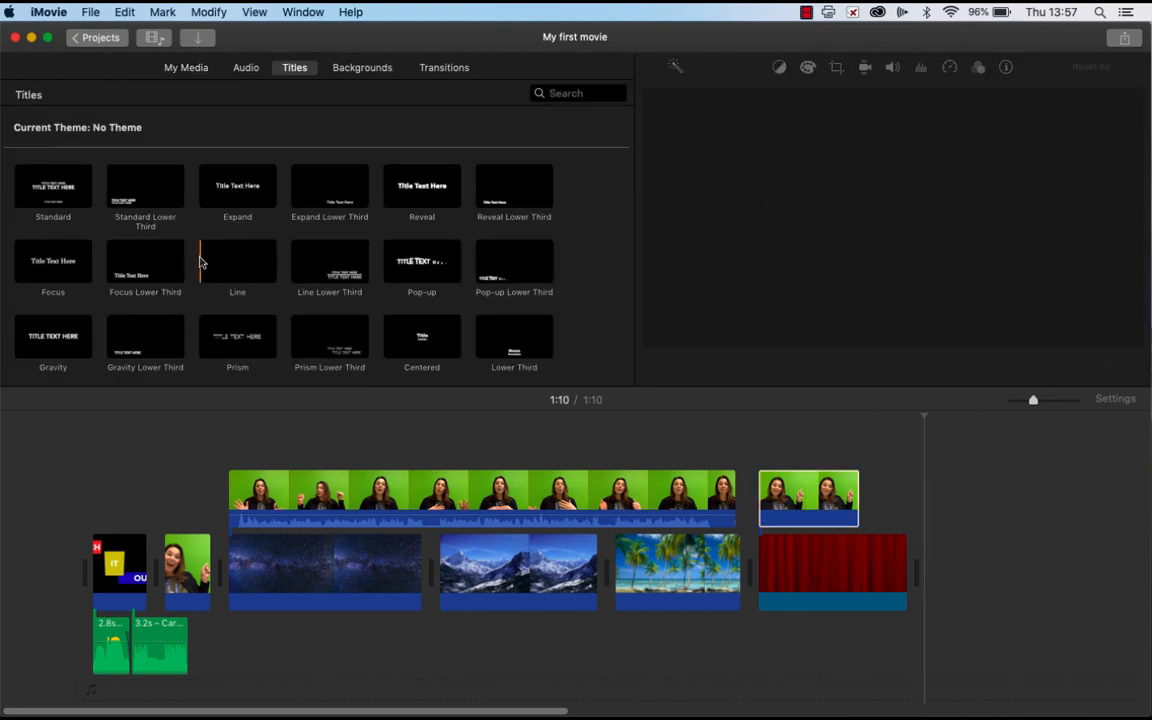
left_click_drag(53, 262, 975, 572)
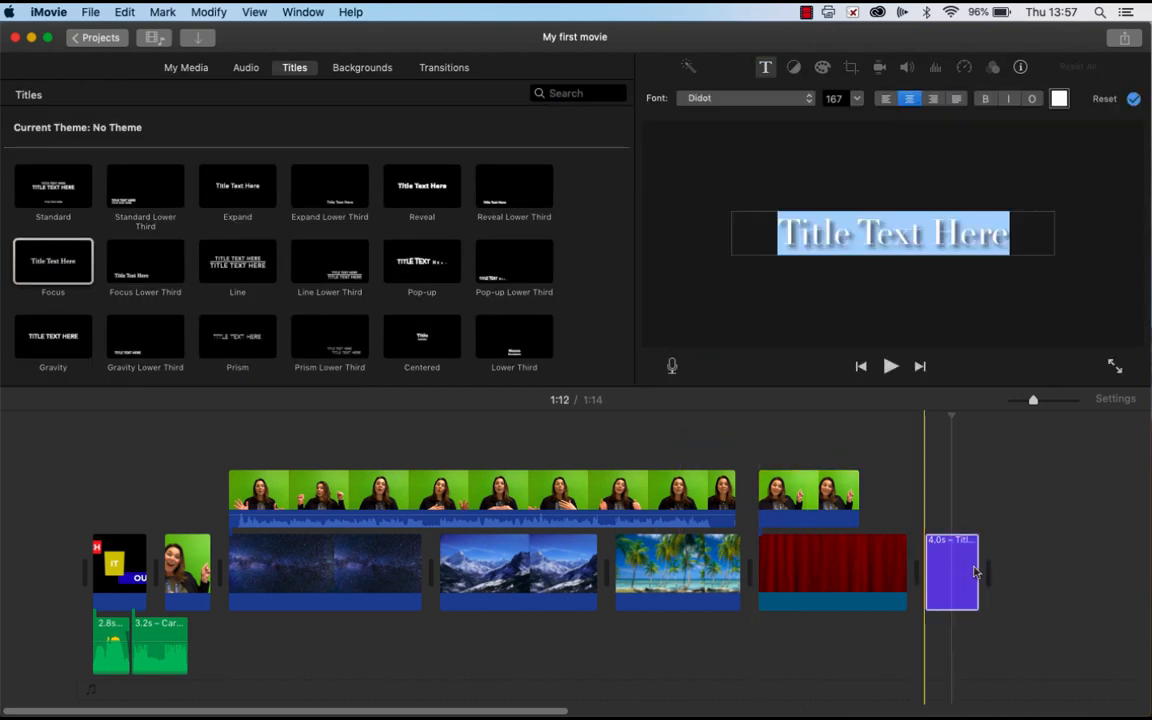
type("We are here")
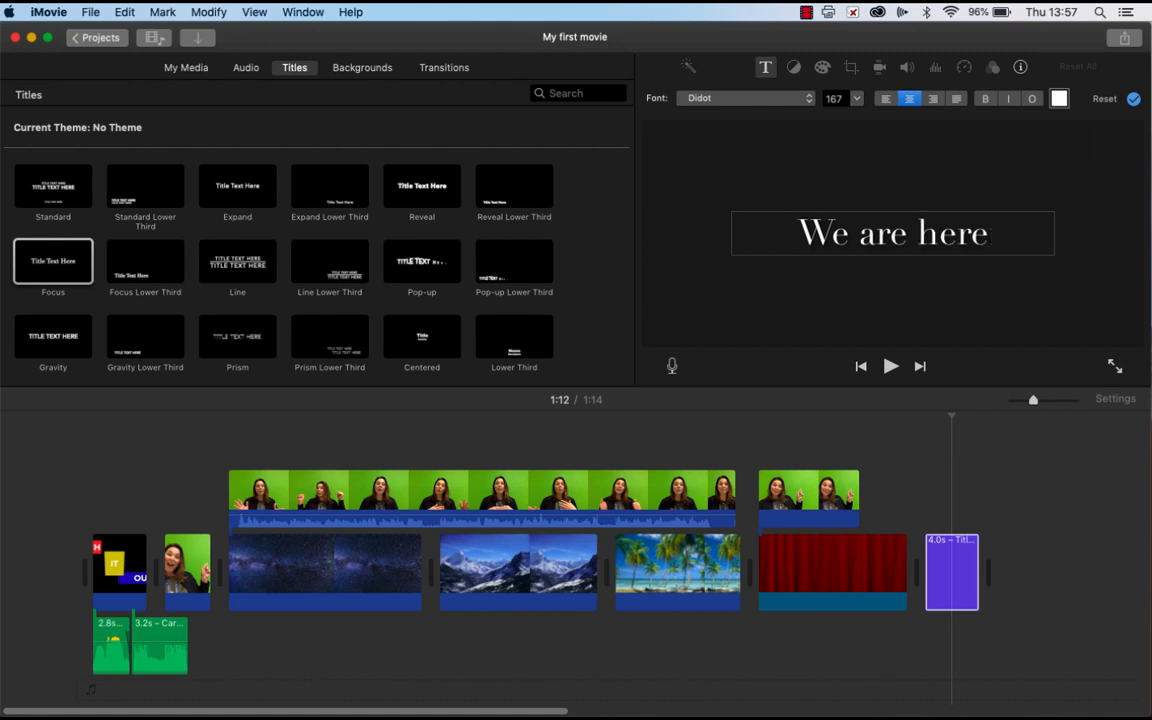
Step: Try to place the Organic background with the title clip, then delete the misplaced clip
left_click(345, 66)
left_click(137, 287)
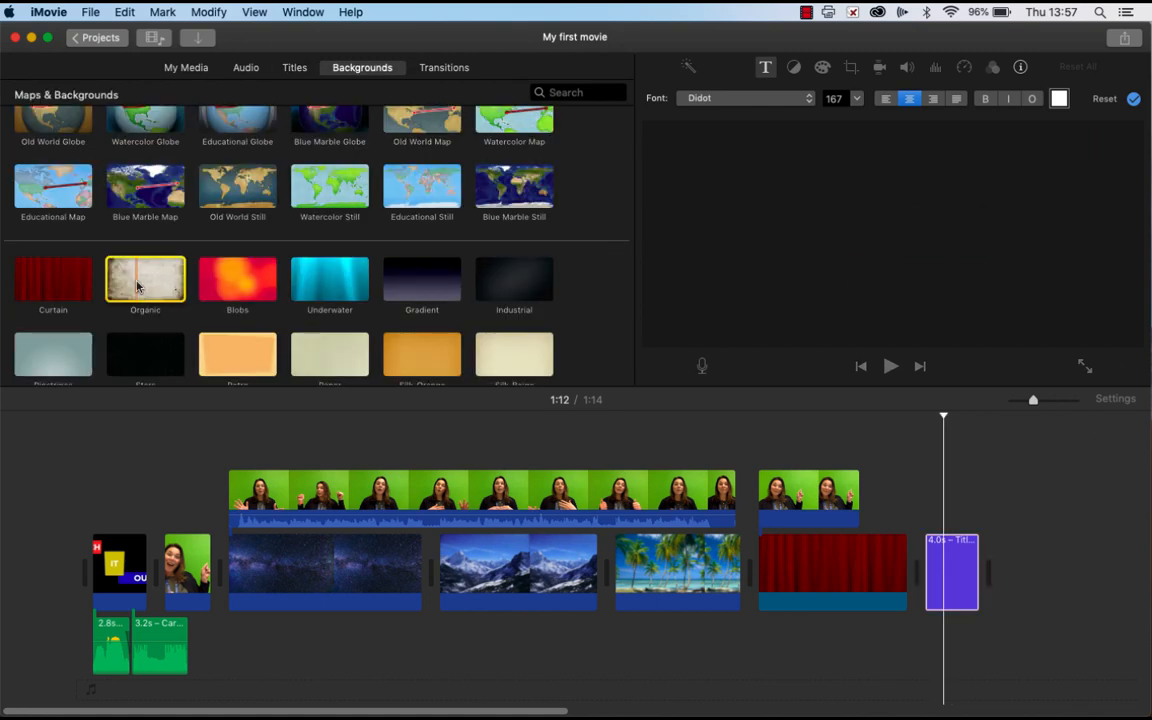
left_click_drag(137, 287, 944, 658)
left_click_drag(942, 502, 943, 661)
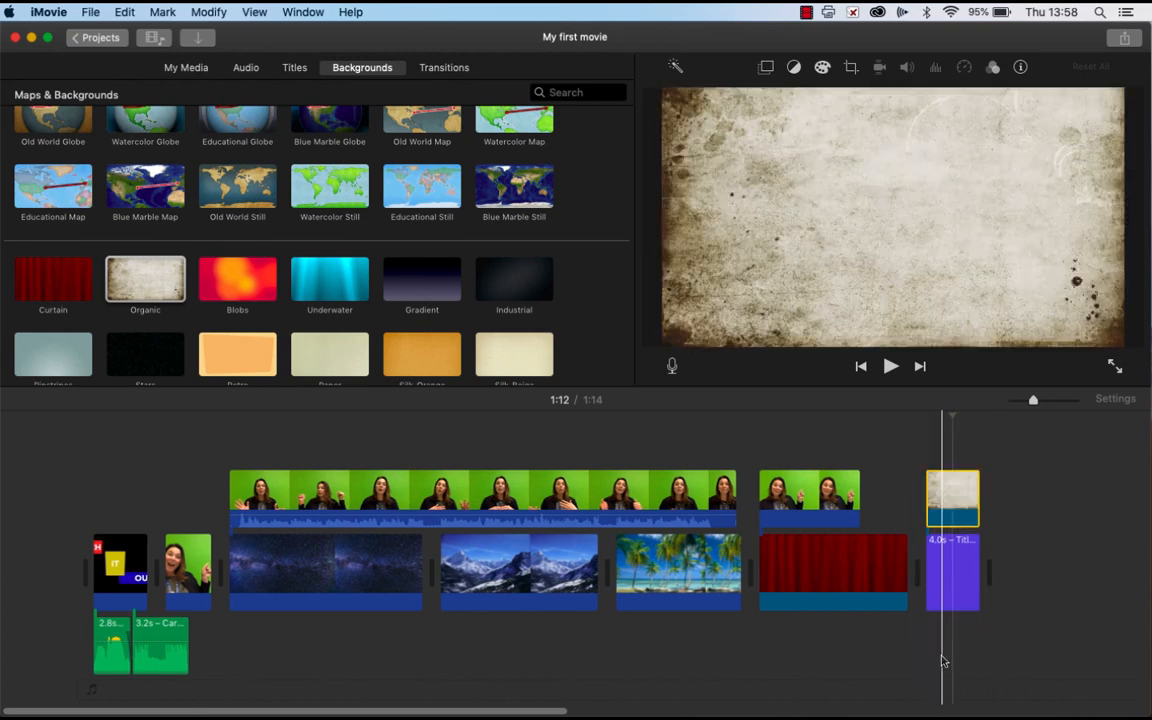
left_click(939, 587)
left_click_drag(949, 586, 930, 520)
left_click(952, 501)
key("BackSpace")
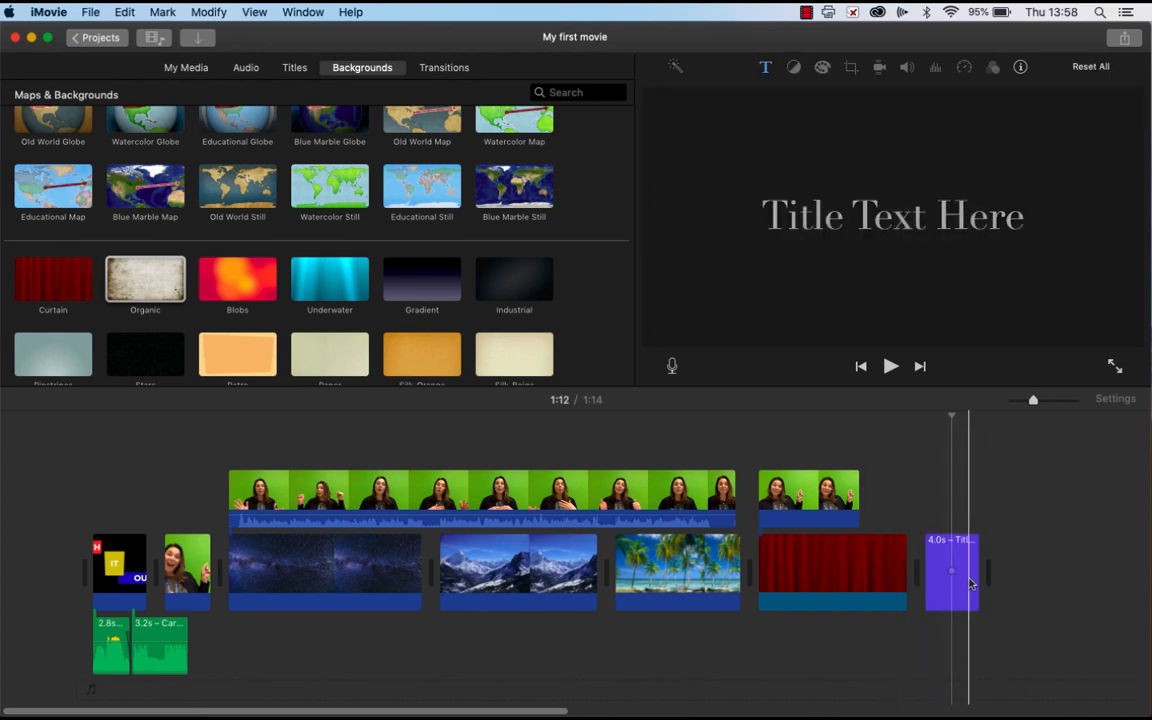
Step: Move the title up and insert the Organic background beneath it at the end of the timeline
left_click_drag(970, 583, 929, 480)
left_click_drag(130, 293, 998, 578)
left_click_drag(915, 520, 949, 510)
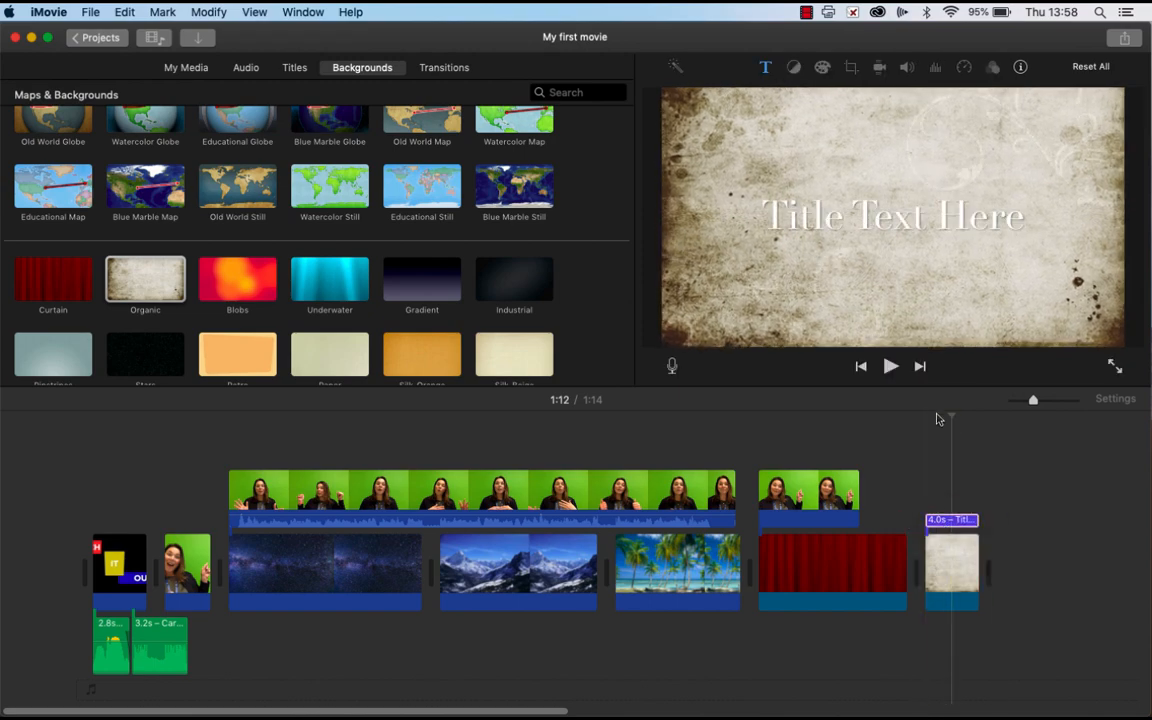
Step: Change the title text colour to black
double_click(930, 220)
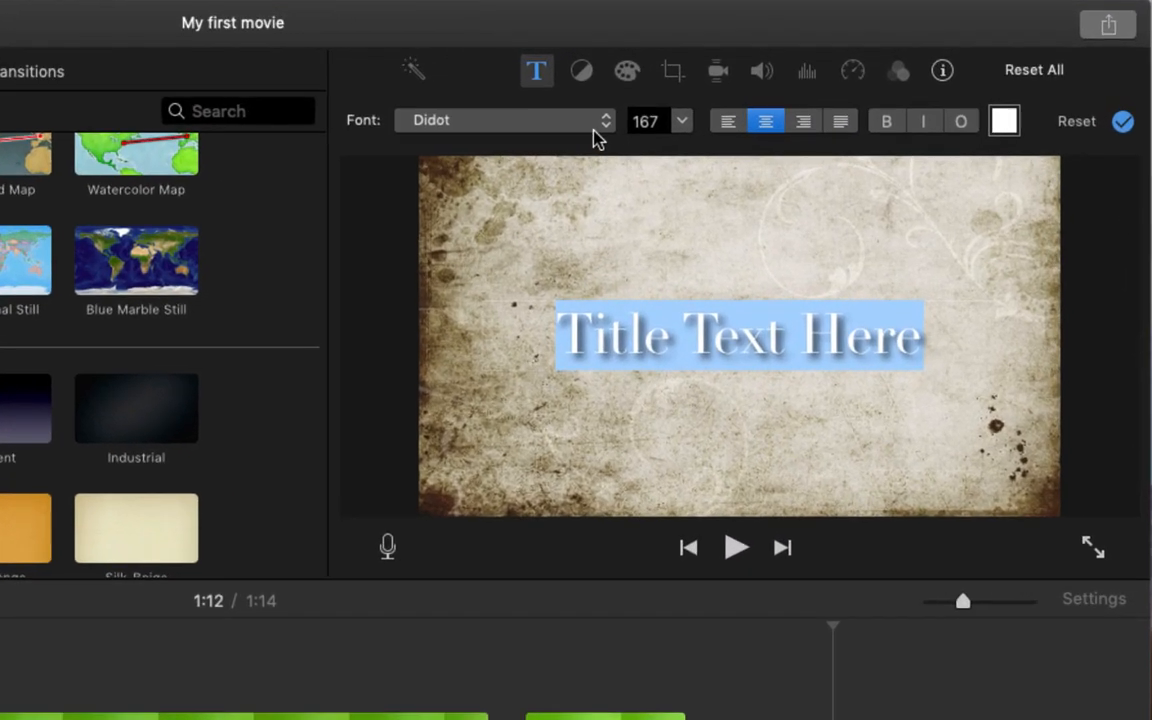
left_click(813, 109)
left_click(1004, 124)
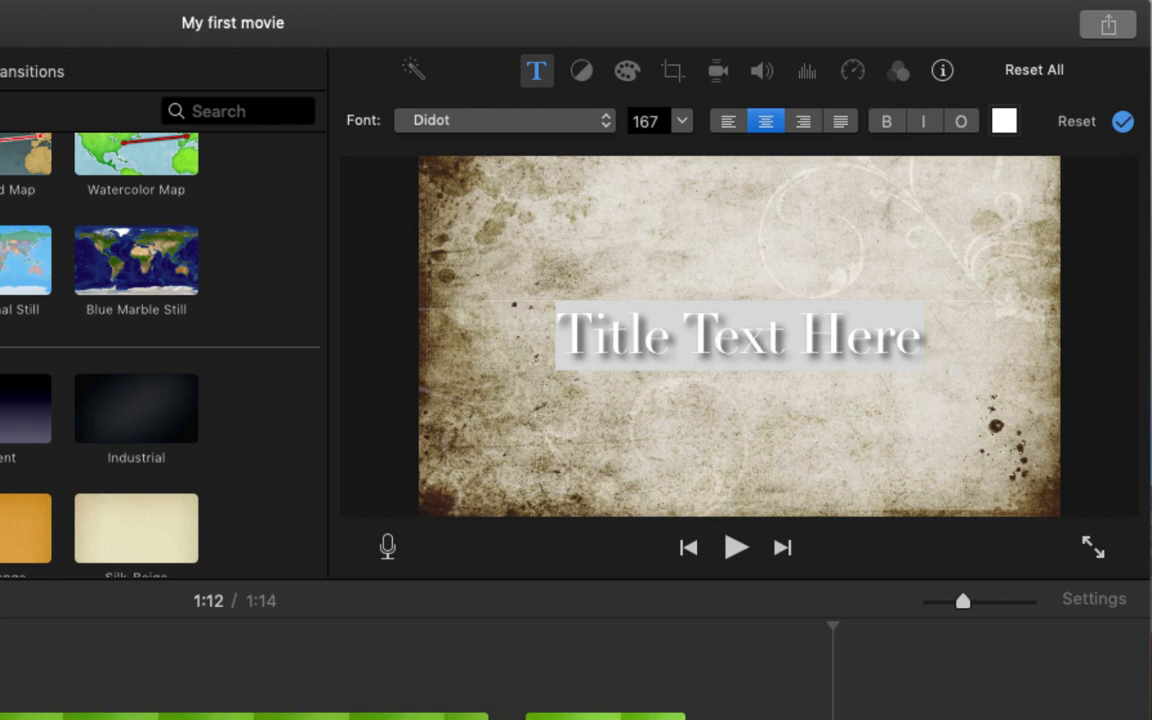
left_click(147, 719)
left_click_drag(131, 393, 490, 322)
left_click(257, 298)
left_click(625, 355)
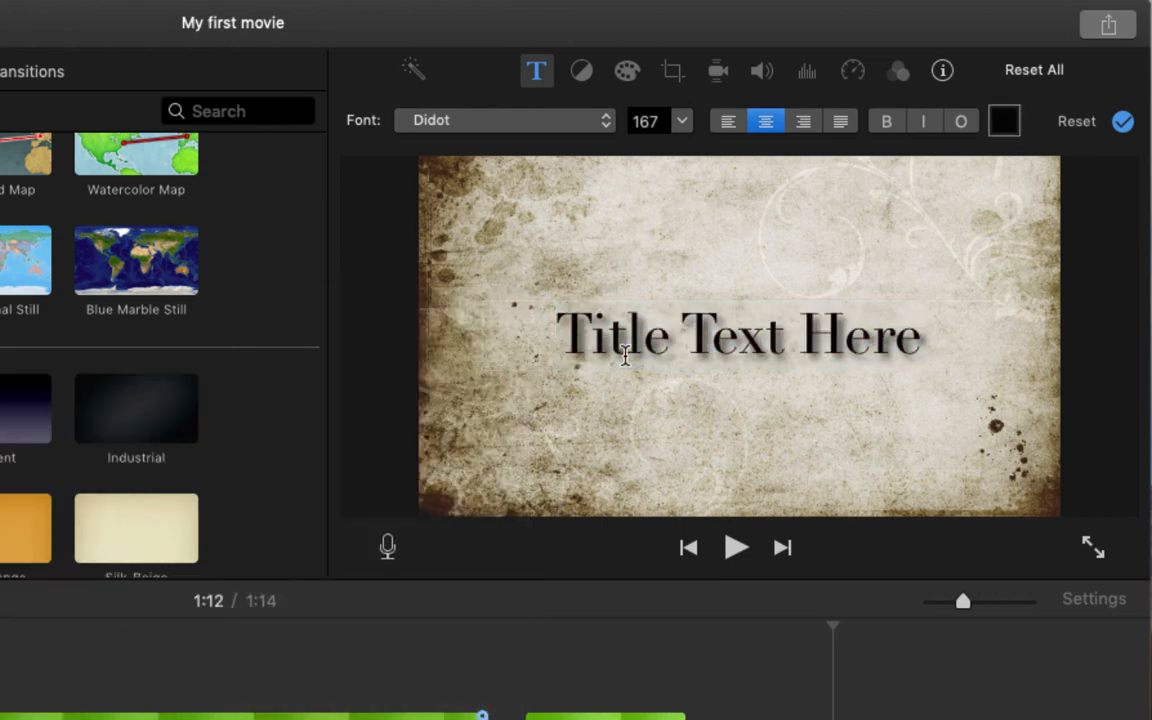
Step: Set the title text to "We are here"
type("We are here")
key("super+a")
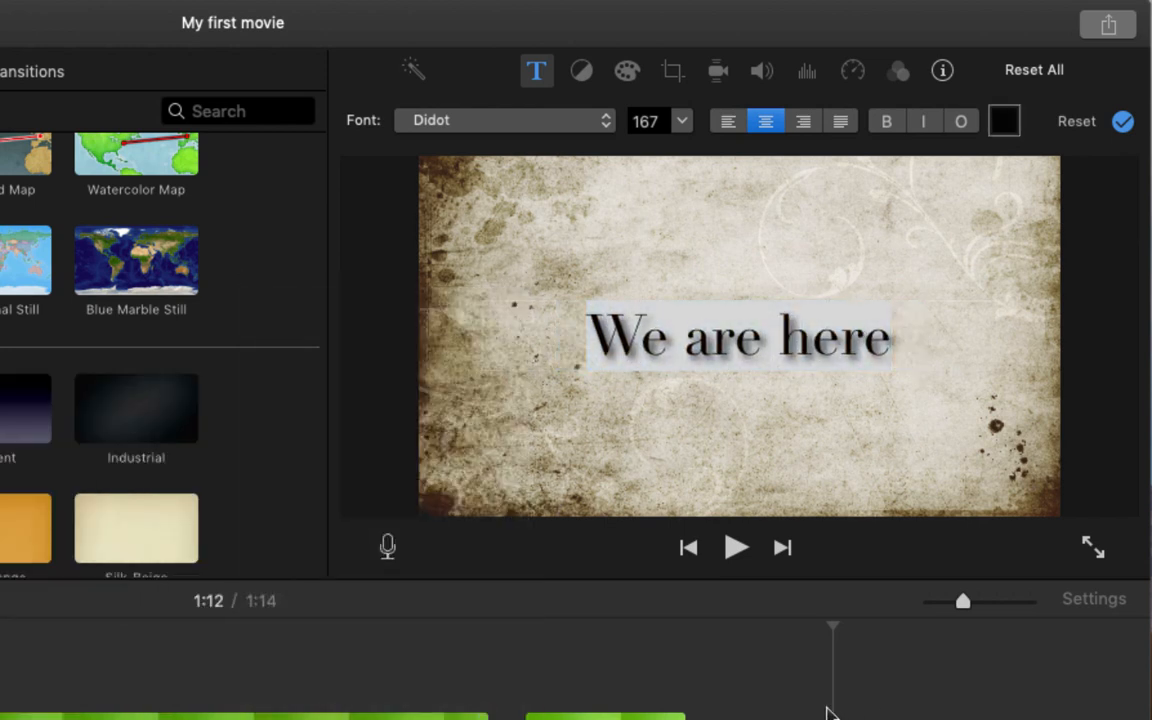
double_click(725, 343)
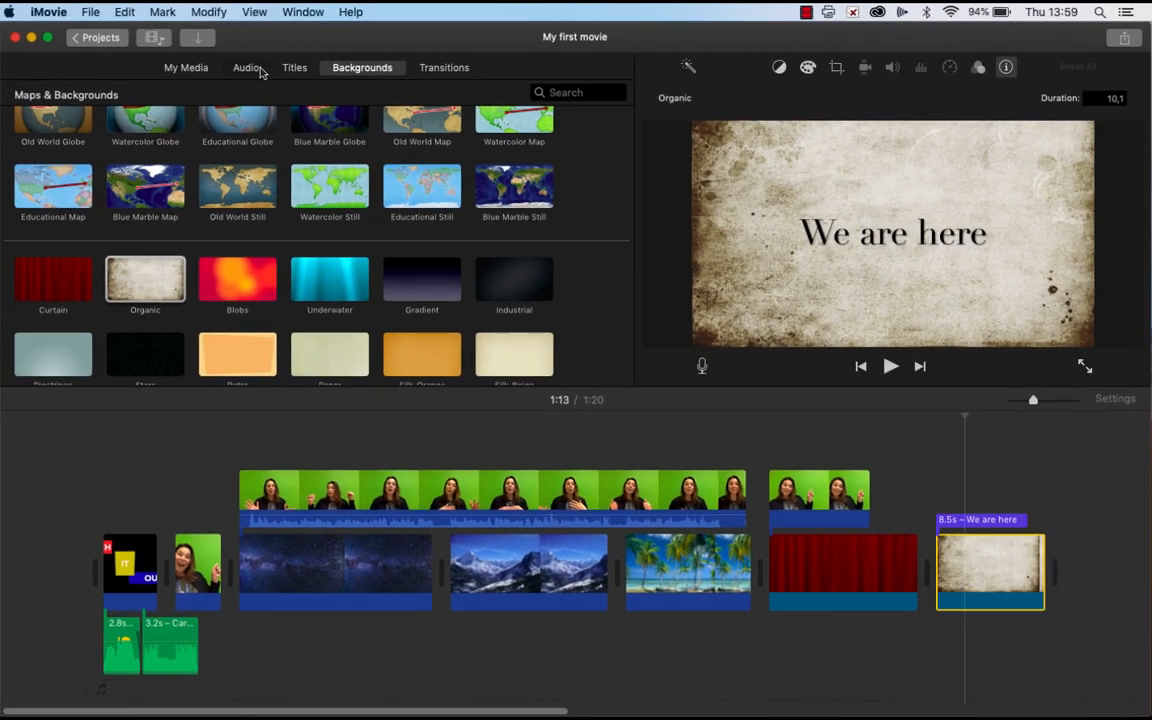
Step: Record a voiceover starting at the green-screen photo clip near the beginning
left_click(247, 67)
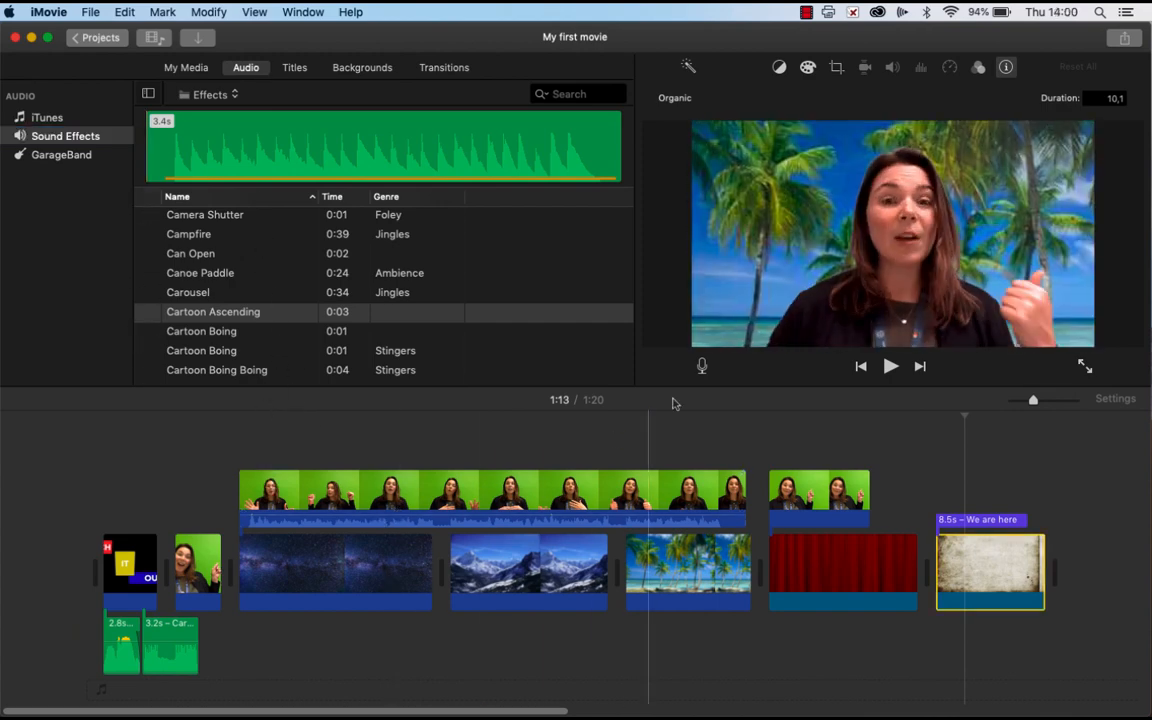
left_click(201, 471)
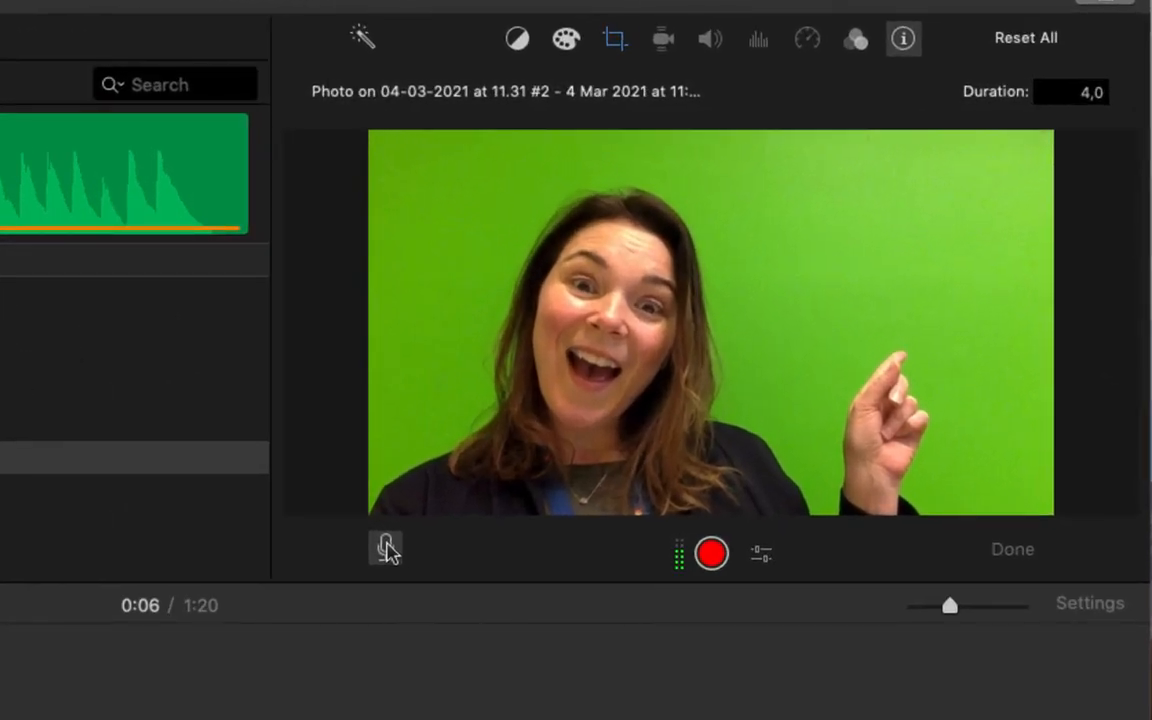
left_click(711, 553)
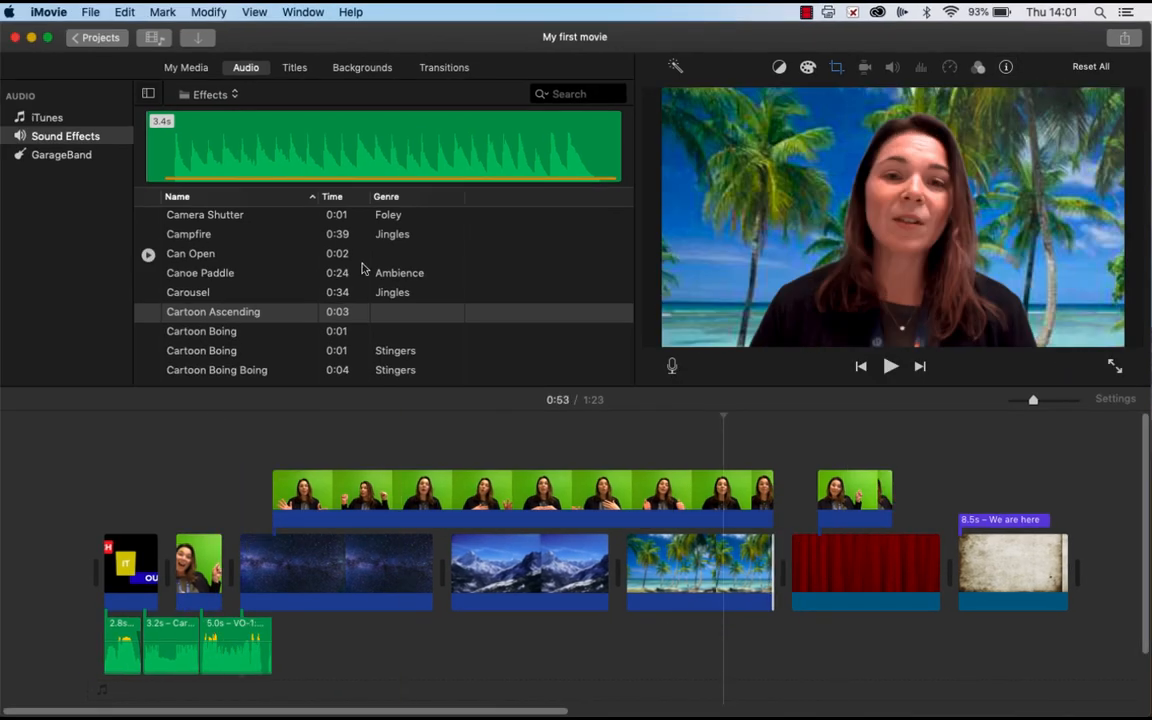
Step: Insert a Spin In transition between the opening title clip and the green-screen photo
left_click(447, 67)
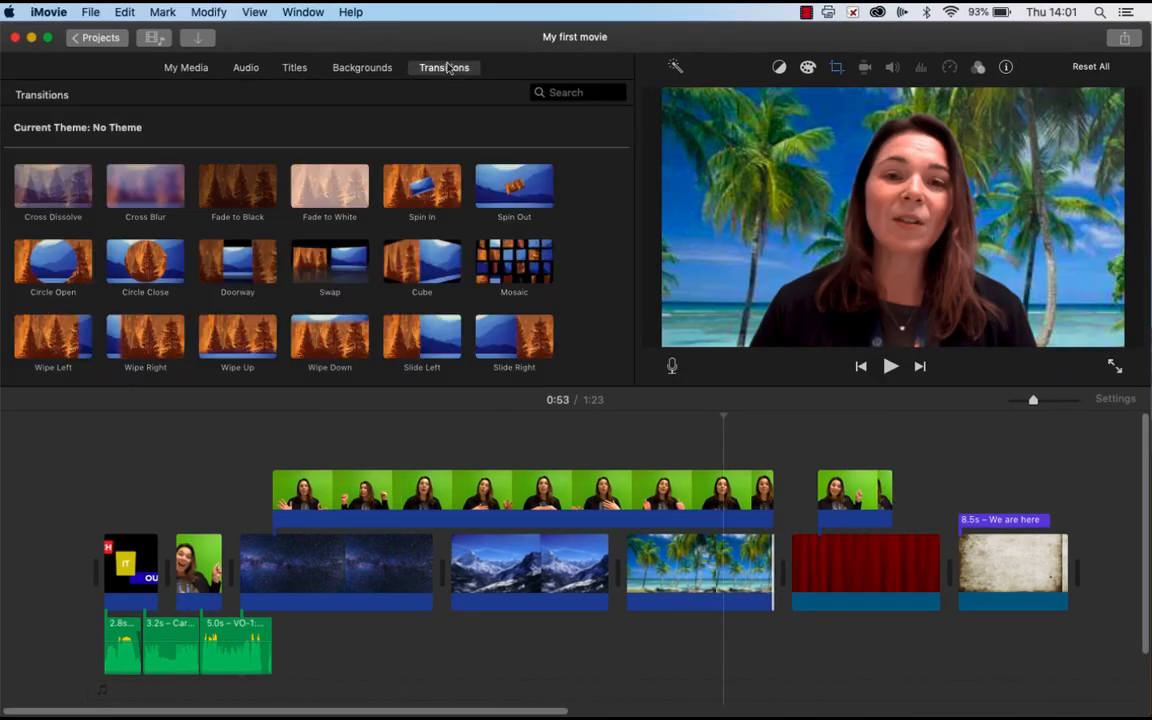
left_click_drag(421, 185, 163, 568)
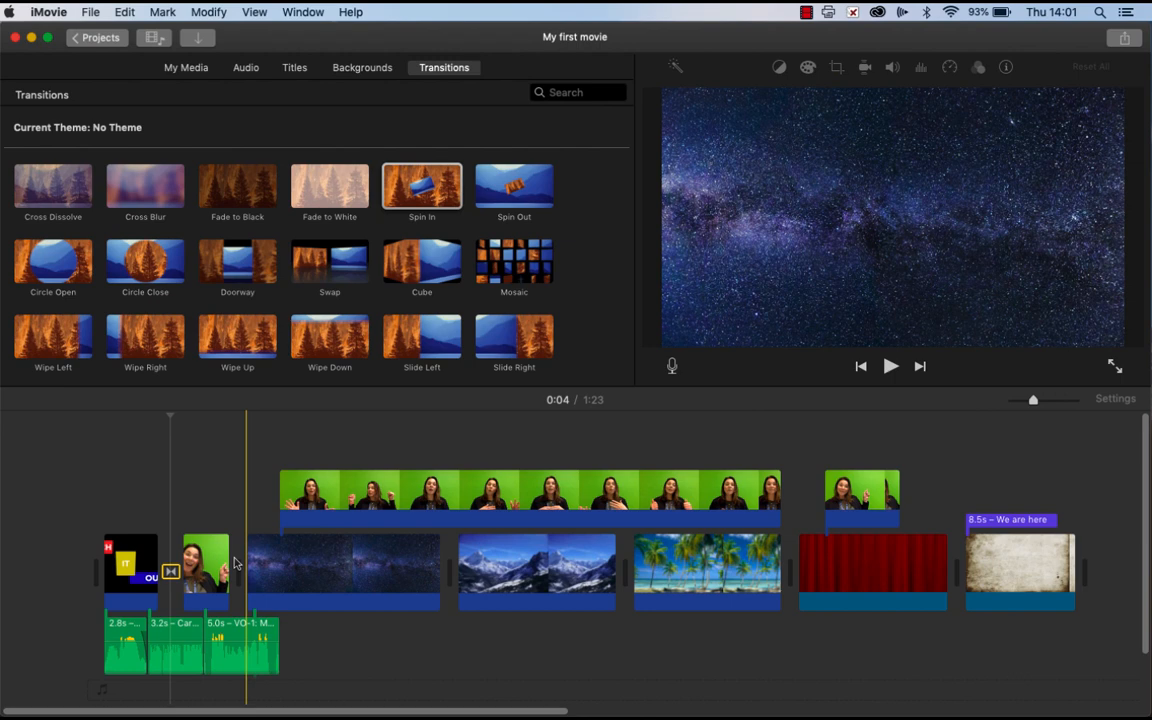
Step: Insert a Spin Out transition between the green-screen photo and the starry-sky clip, and play it back
left_click_drag(514, 185, 243, 568)
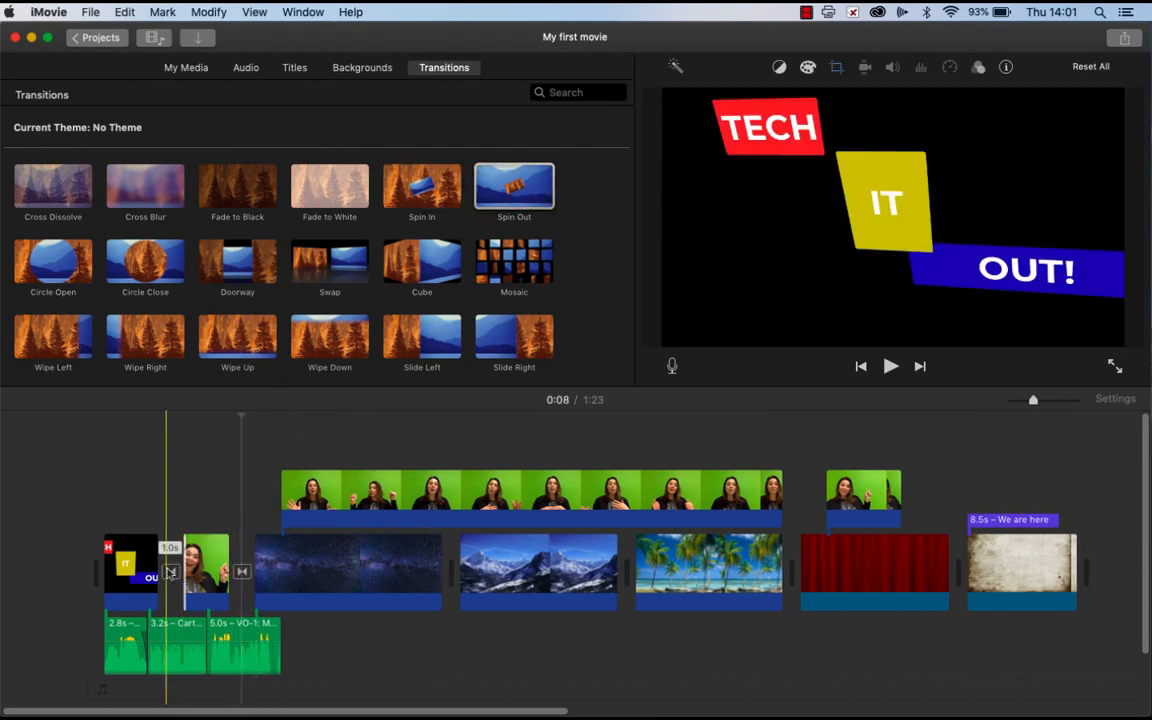
right_click(240, 575)
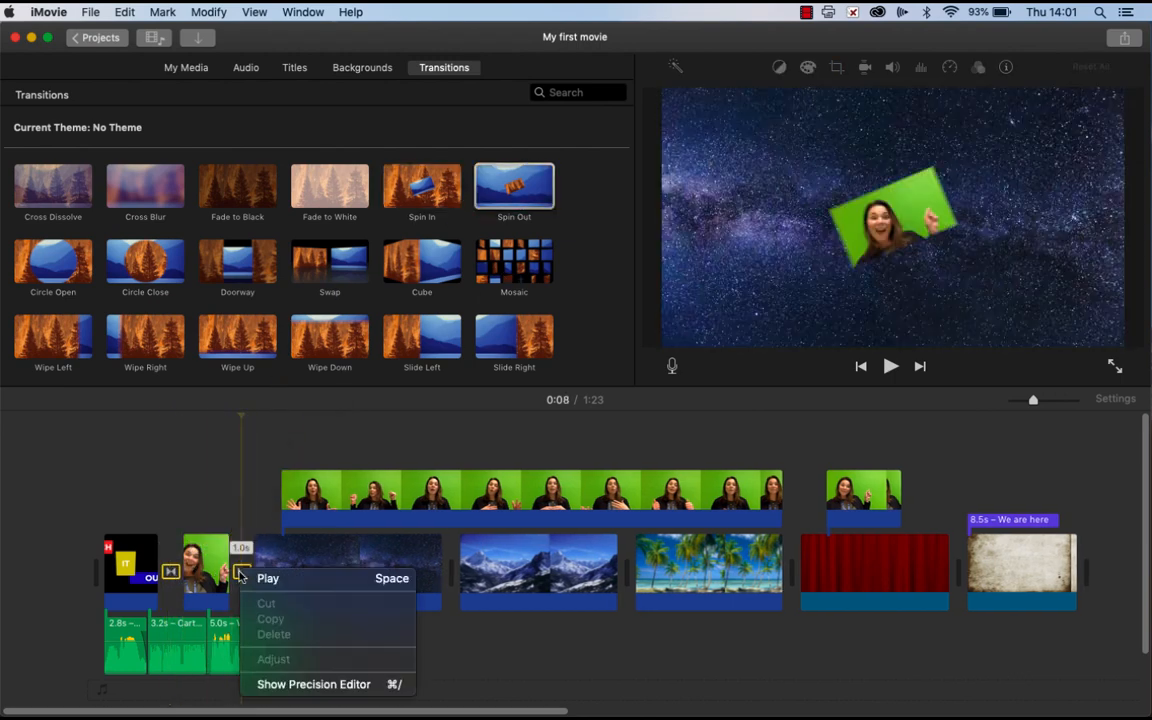
left_click(258, 578)
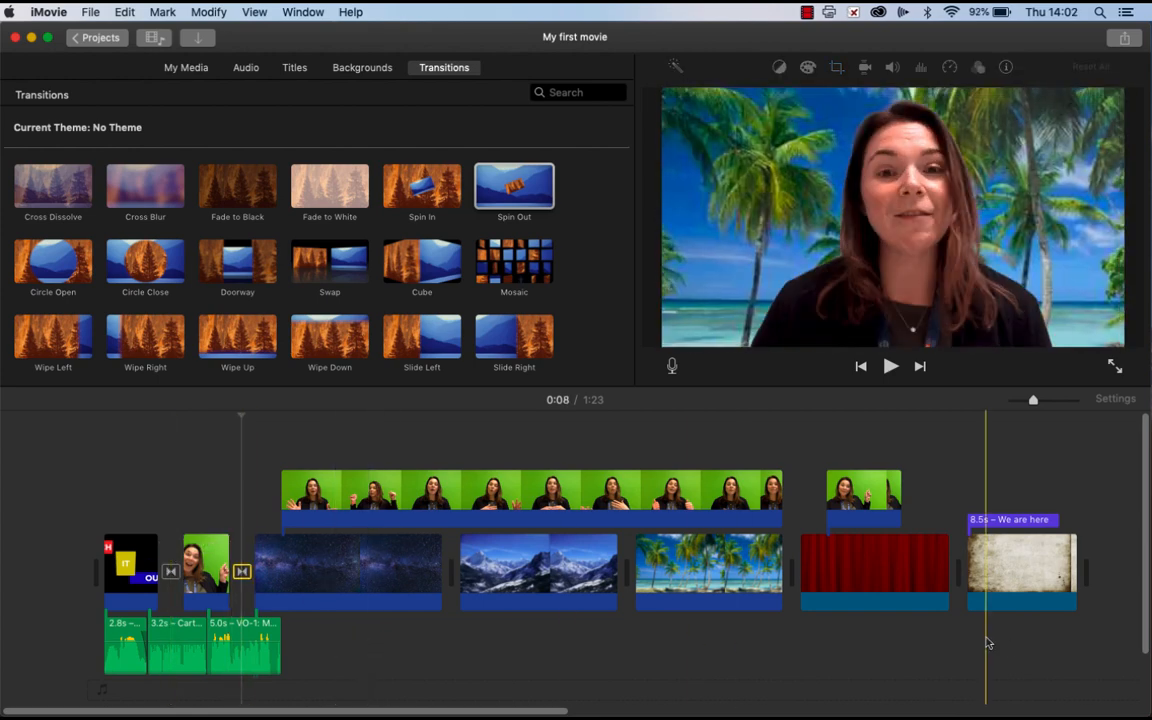
Step: Add a Far Far Away title at the end of the movie and set its heading to "Screen Credits"
scroll(985, 640, "right", 5)
left_click(293, 68)
scroll(417, 298, "down", 10)
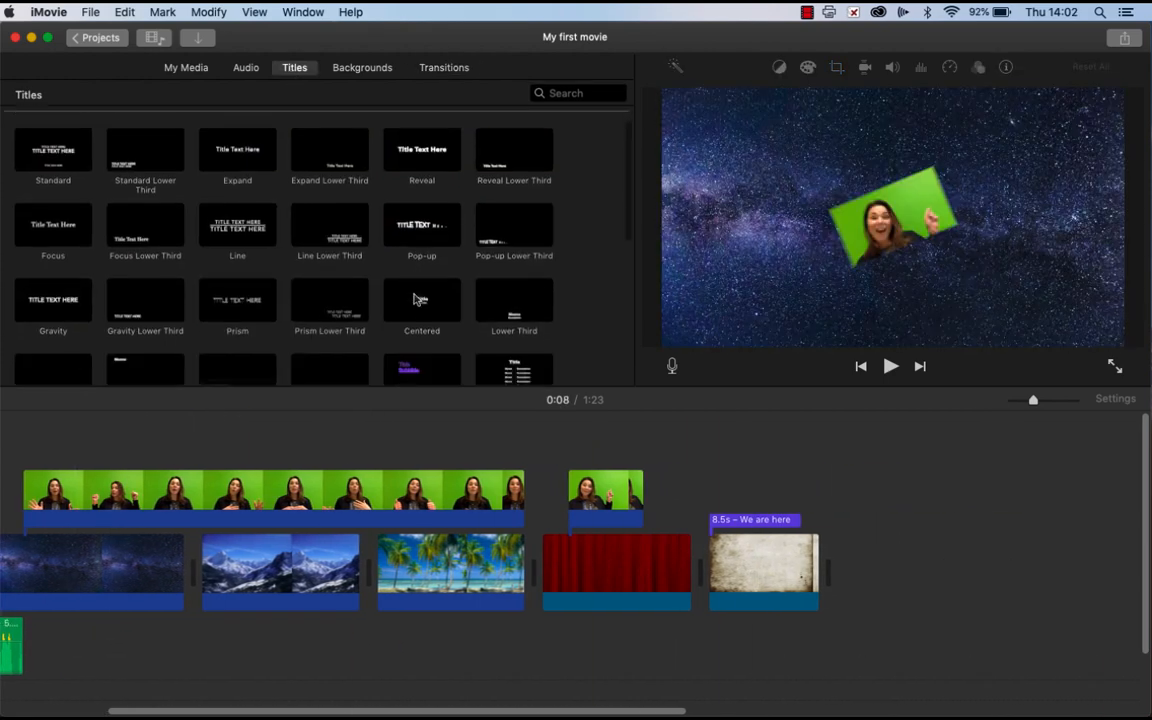
left_click_drag(333, 300, 951, 578)
left_click(880, 595)
left_click(785, 153)
type("Screen Credits")
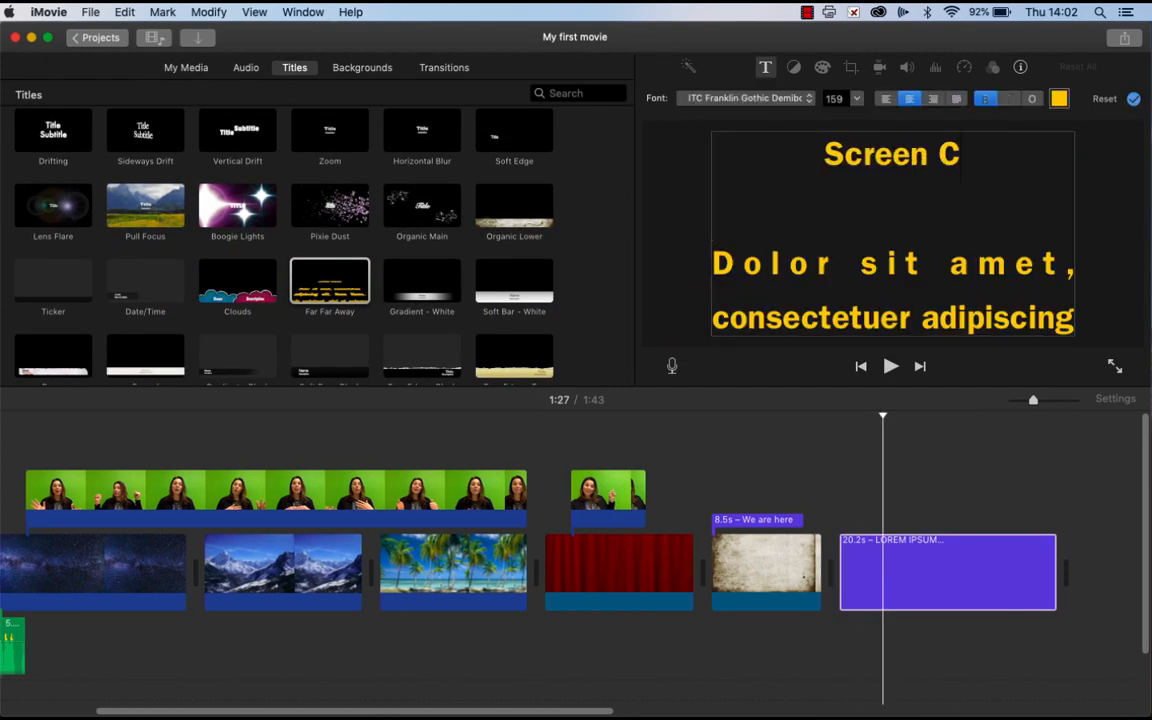
Step: Replace the credits body text with "Audio from Purple Planet. Images from Image Quest. Thank you to all!"
triple_click(714, 262)
key("BackSpace")
type("Audio from Purple P")
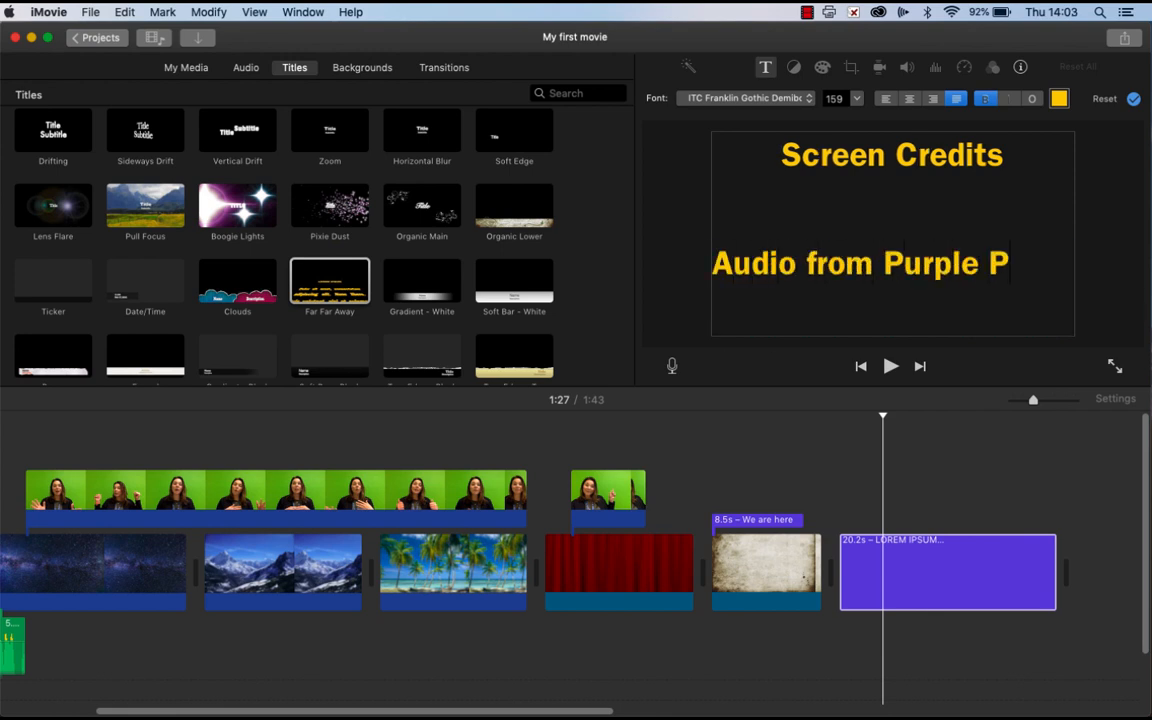
type("lanet.  Images from Image Quest.  Thank you to all!")
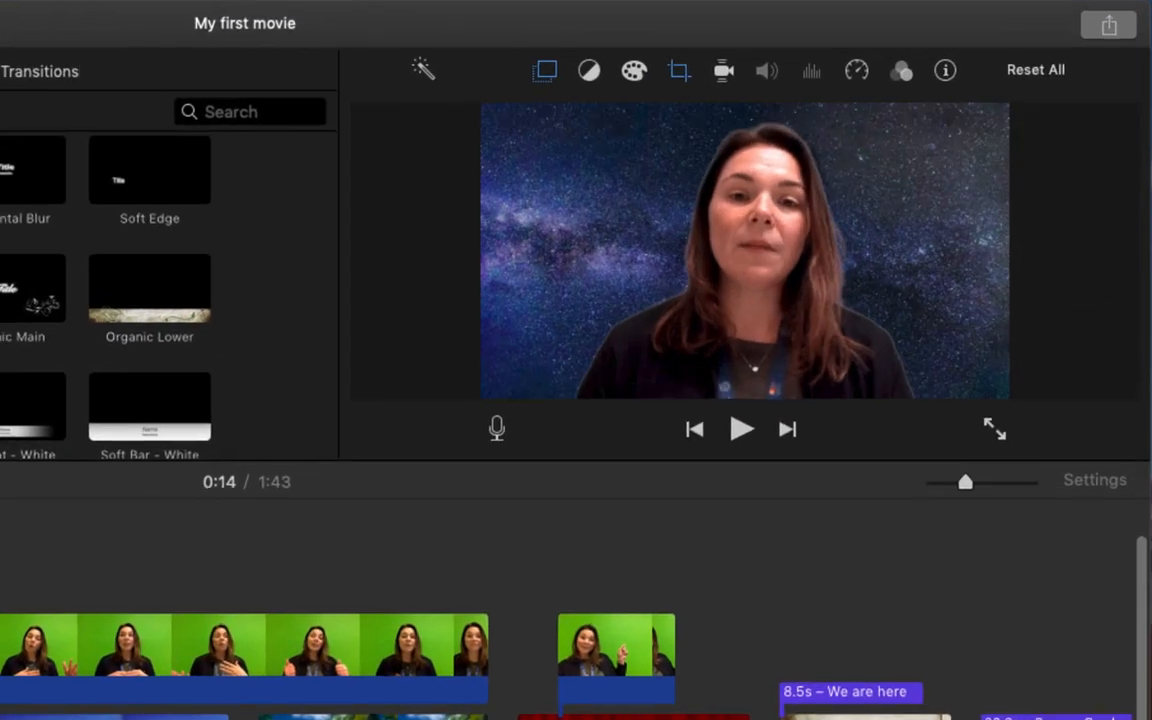
Step: Start sharing the movie as a file and set the export resolution to 720p with High quality
left_click(1109, 27)
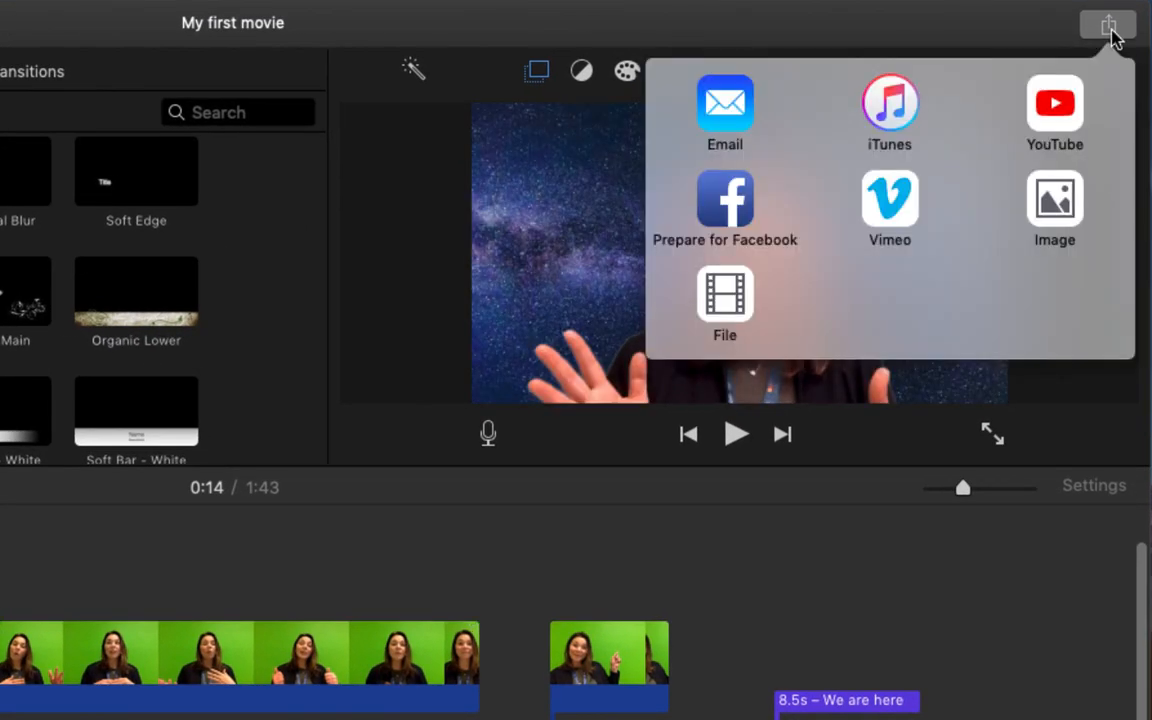
left_click(727, 311)
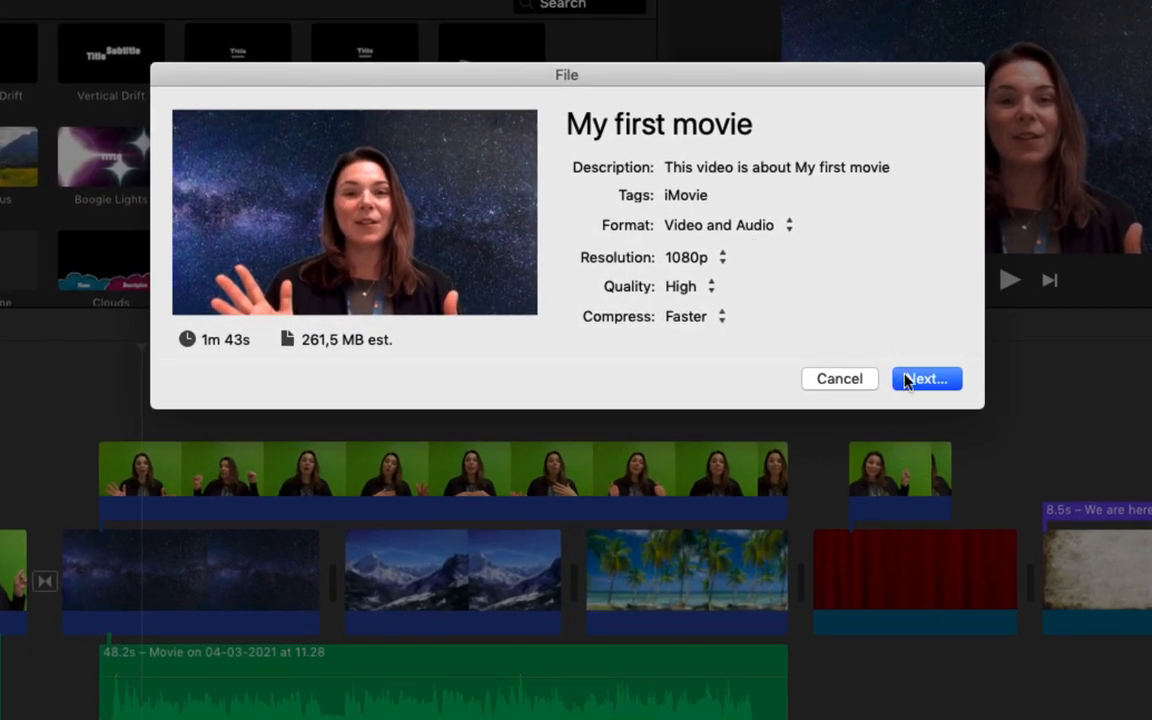
left_click(693, 262)
left_click(695, 242)
left_click(713, 288)
left_click(692, 290)
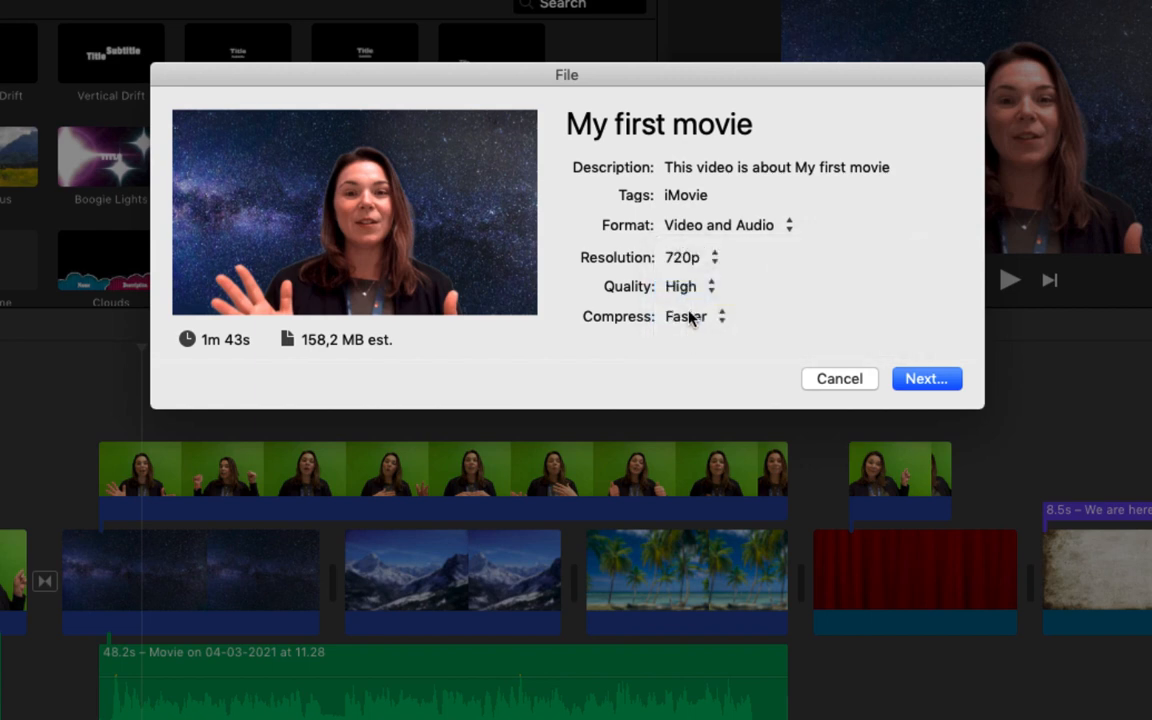
Step: Keep Faster compression and save the export as "My first movie" in the Camtasia folder
left_click(692, 319)
left_click(689, 322)
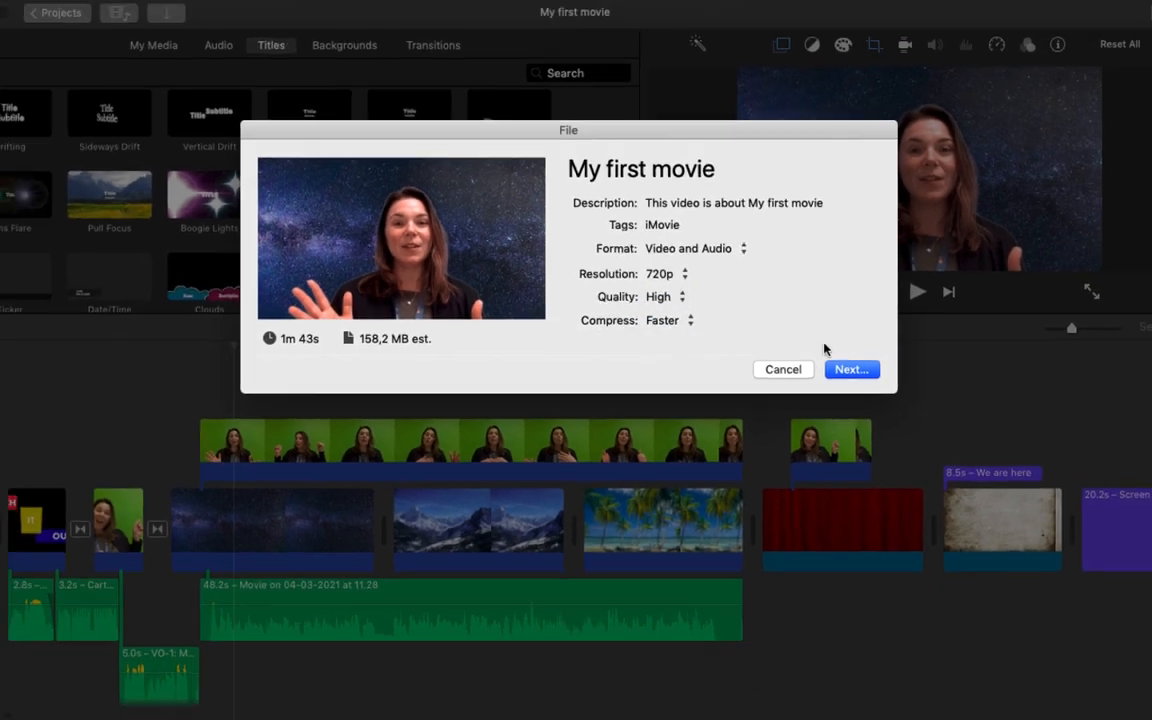
left_click(916, 379)
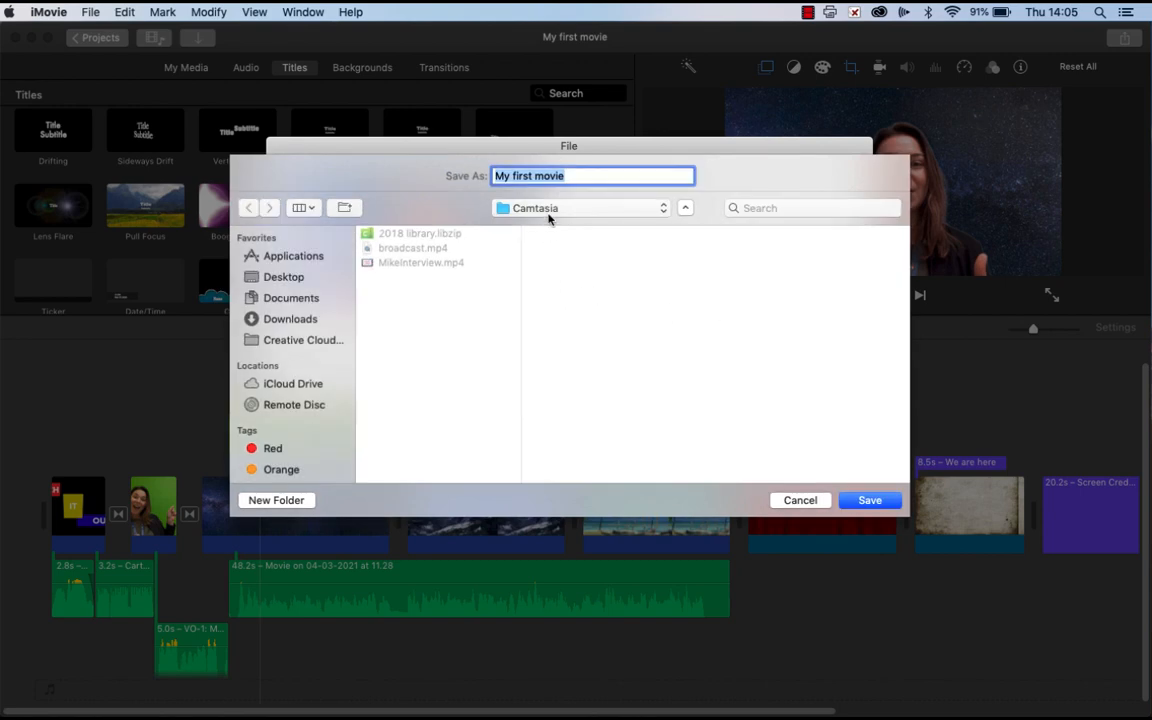
left_click(881, 508)
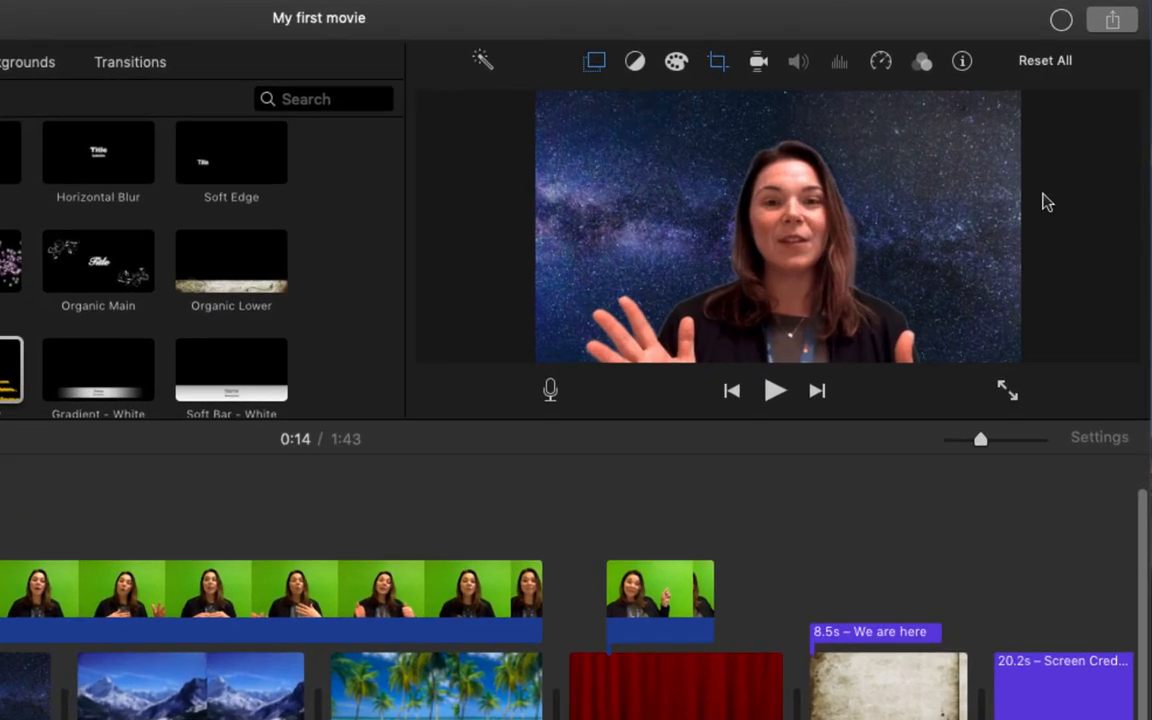
Step: Check the export progress and reveal the exported movie file in Finder
left_click(1089, 38)
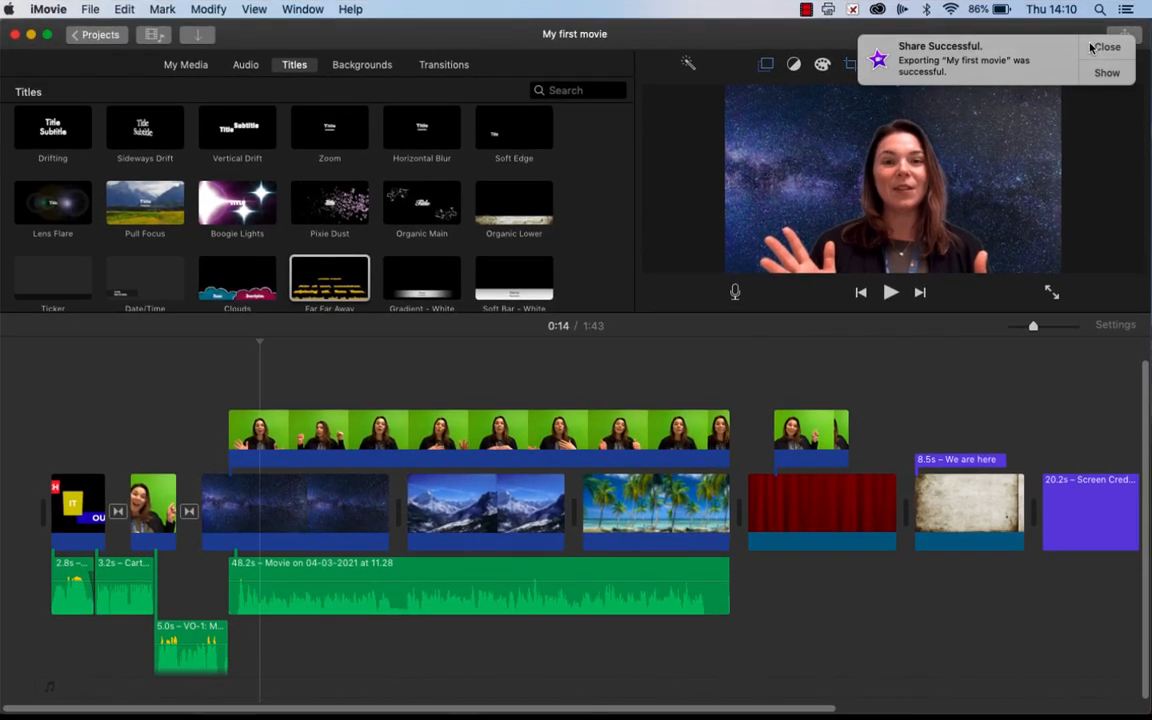
left_click(1107, 72)
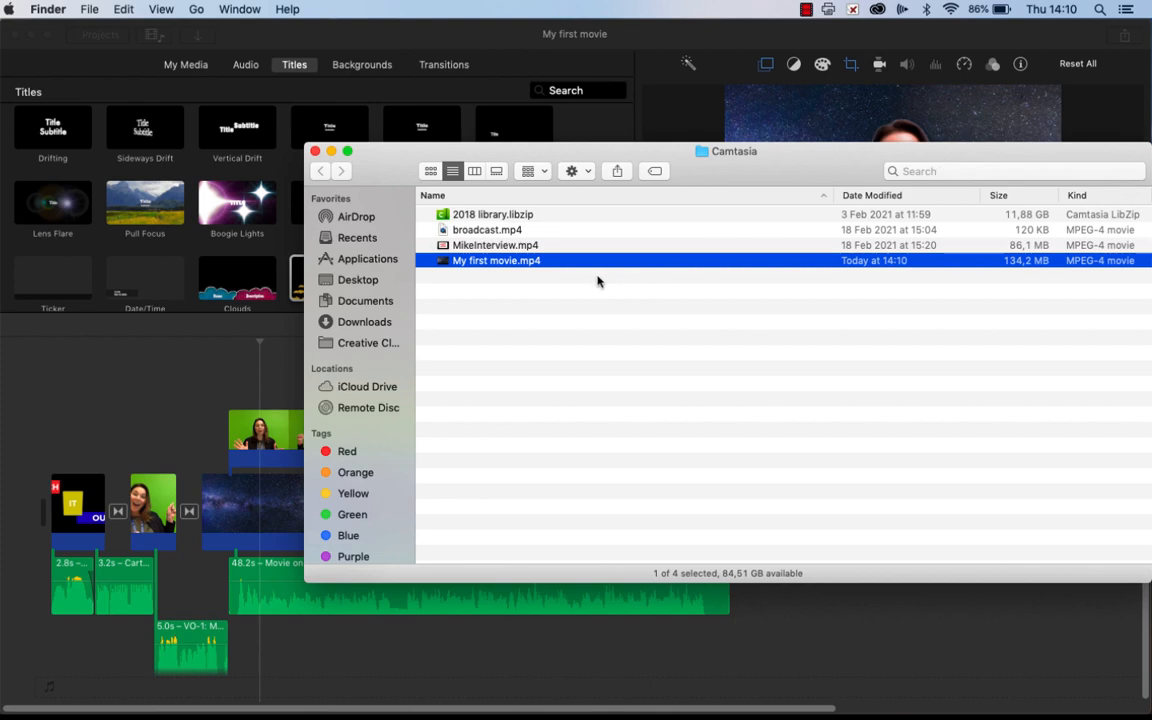